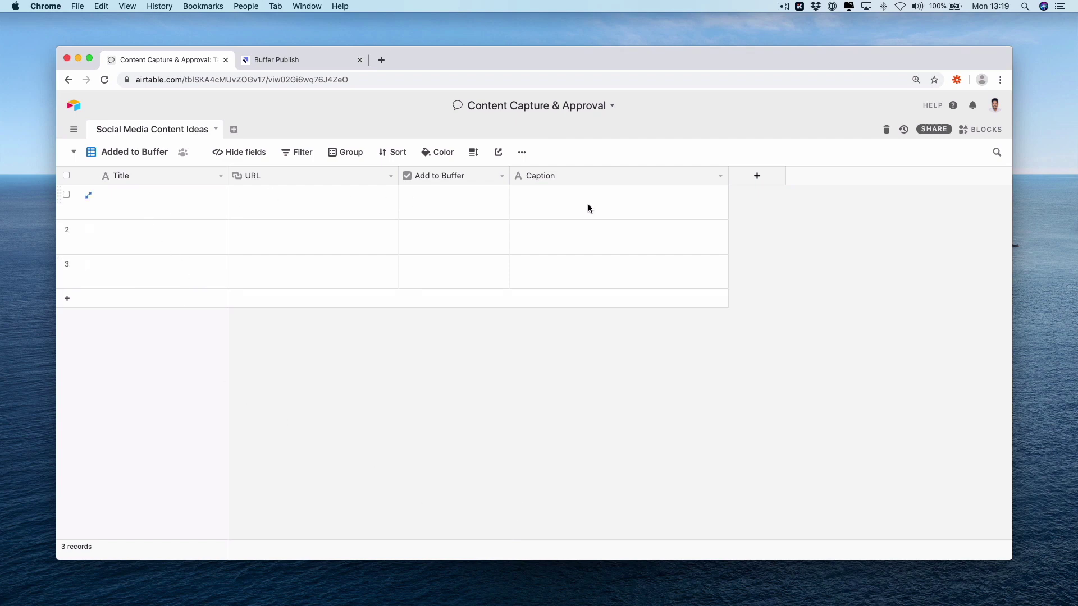
- Switch the Social Media Content Ideas table to the All Content Captures view
click(144, 153)
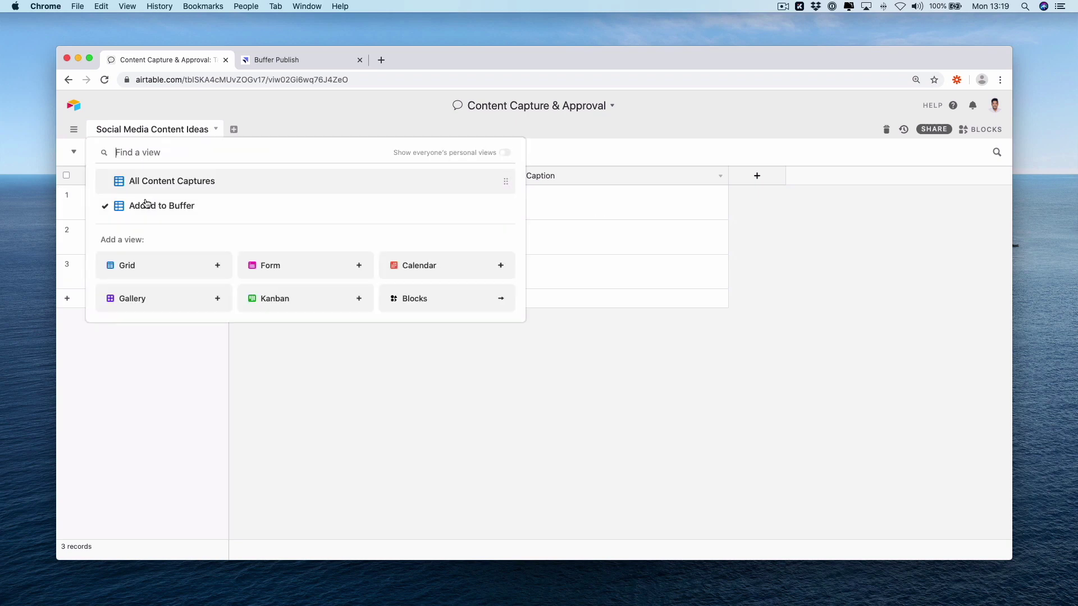
click(217, 180)
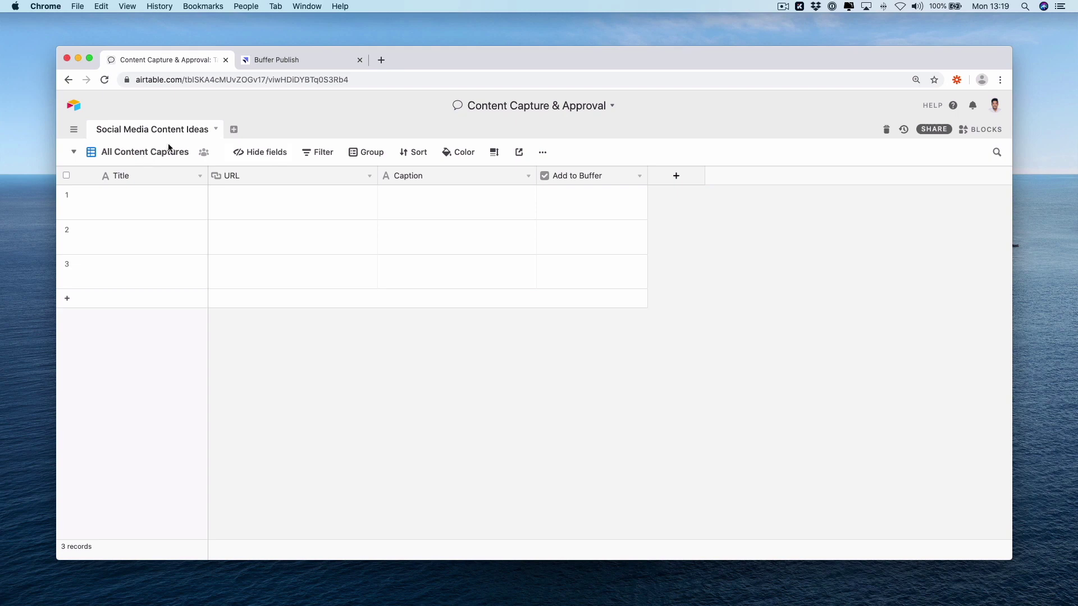
- Check the Buffer Publish queue, then return to the Airtable base
click(305, 55)
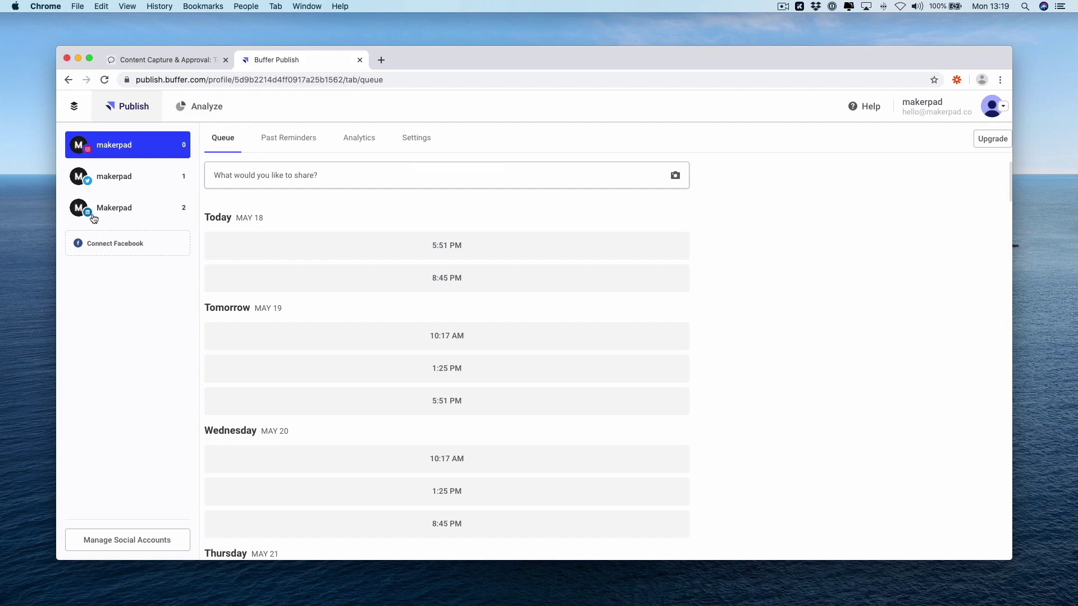
click(172, 58)
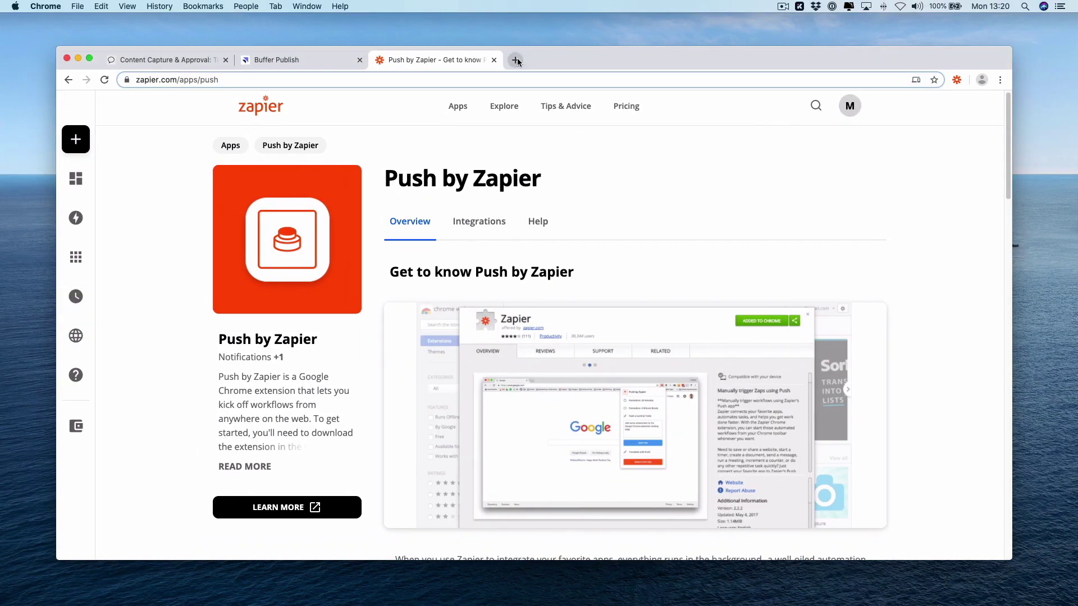
- Search Google for 'push by zapier', view its Chrome Web Store page, then close the extra tabs
click(517, 58)
text(push by zapier)
key(Return)
scroll(534, 491, down, 2)
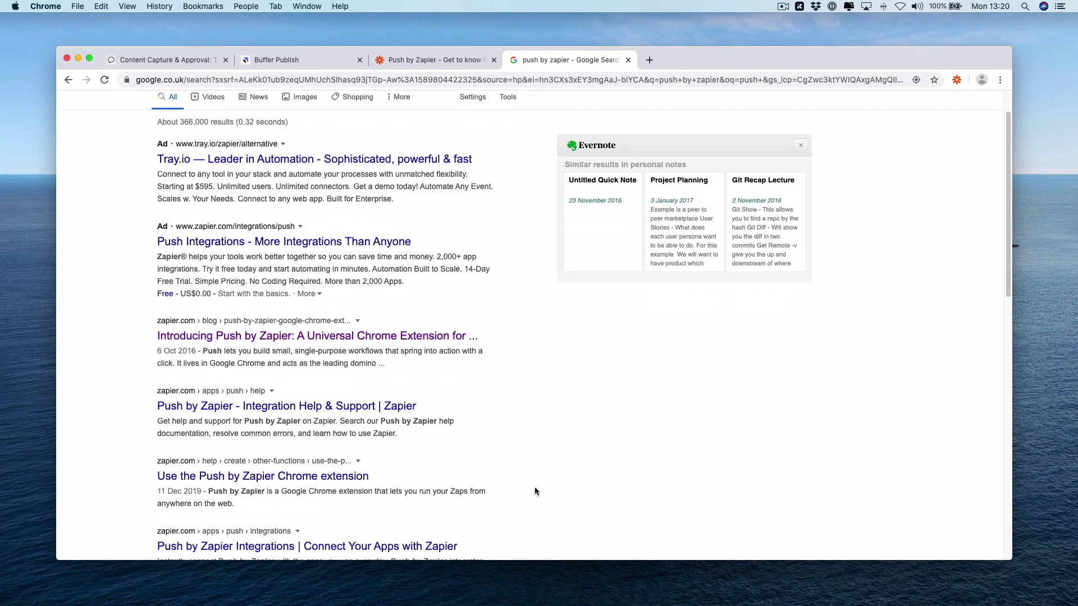
scroll(591, 499, down, 5)
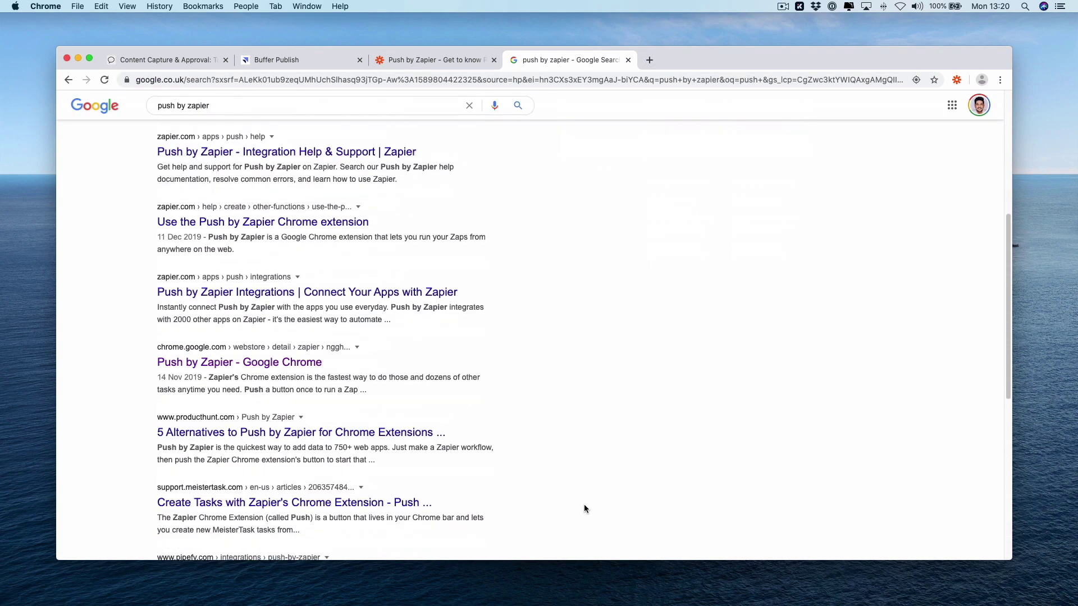
scroll(584, 508, up, 5)
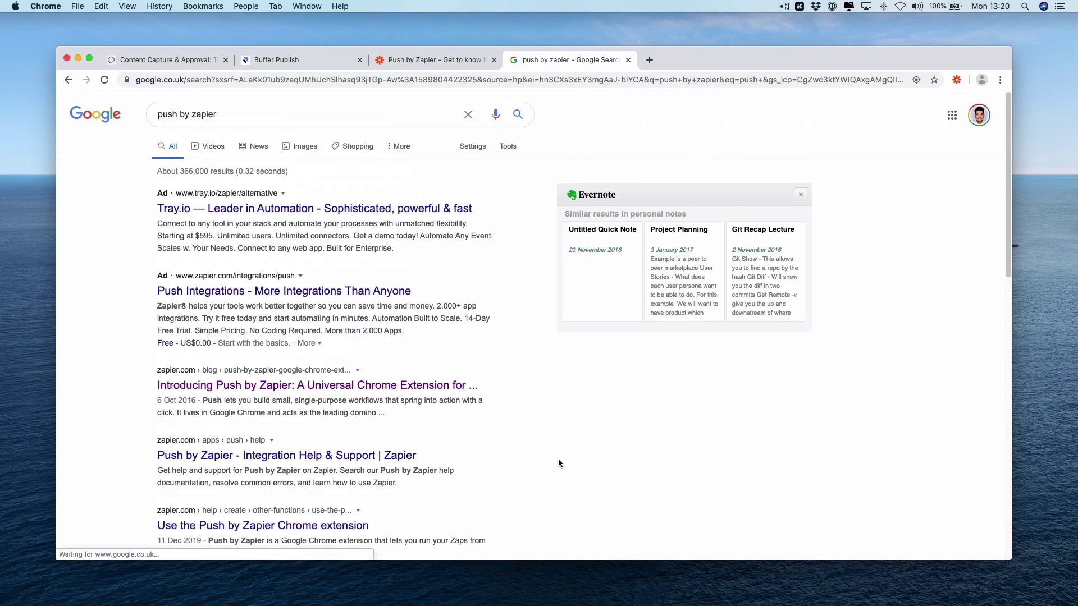
click(302, 461)
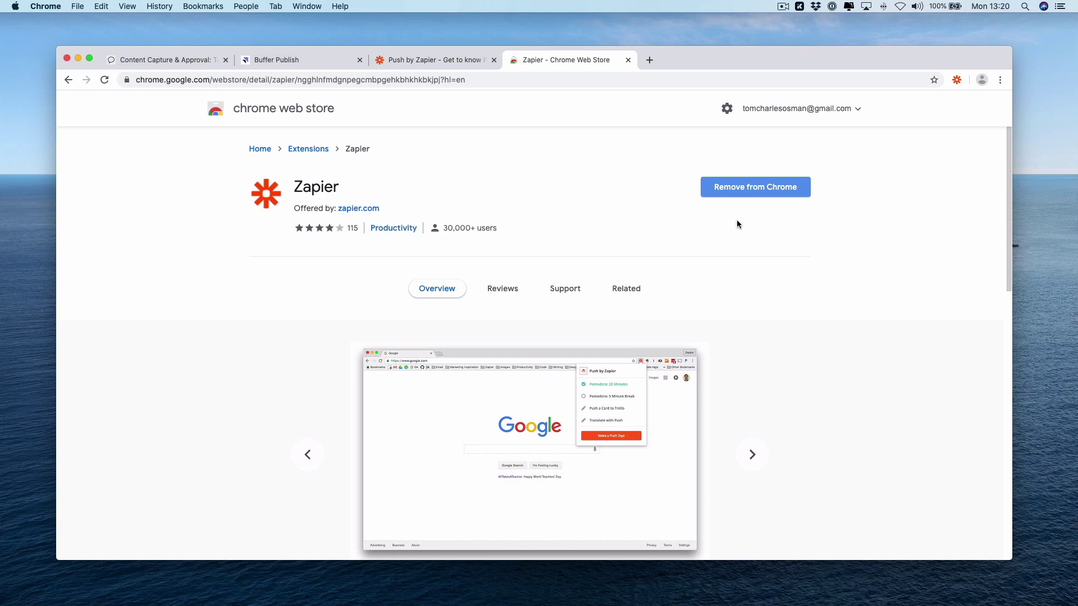
click(627, 60)
click(496, 61)
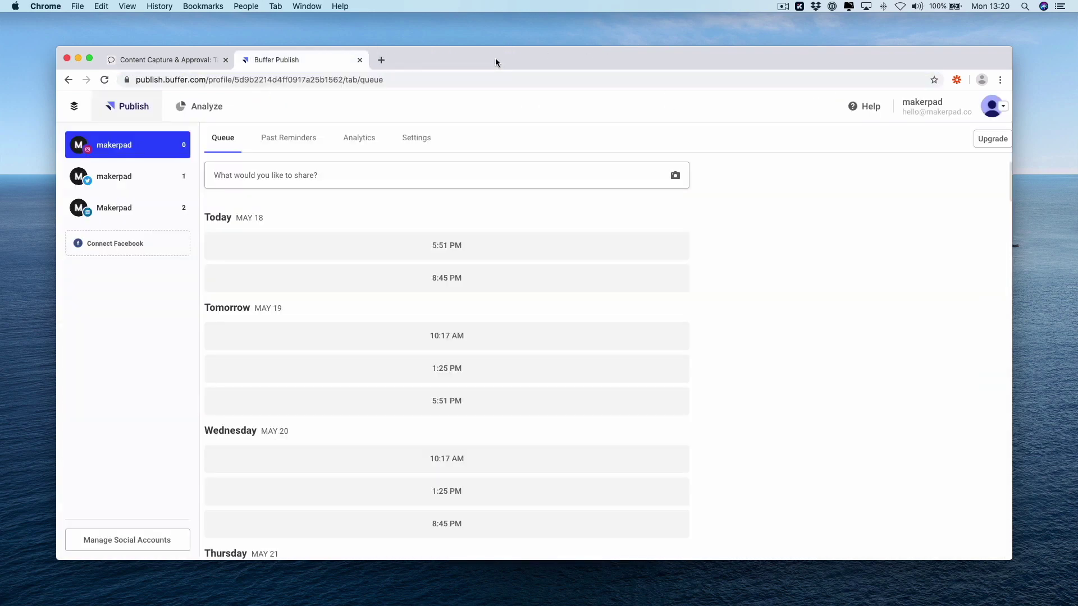
- From the Airtable tab, start a new Push Zap with the Push by Zapier extension
click(199, 63)
click(957, 80)
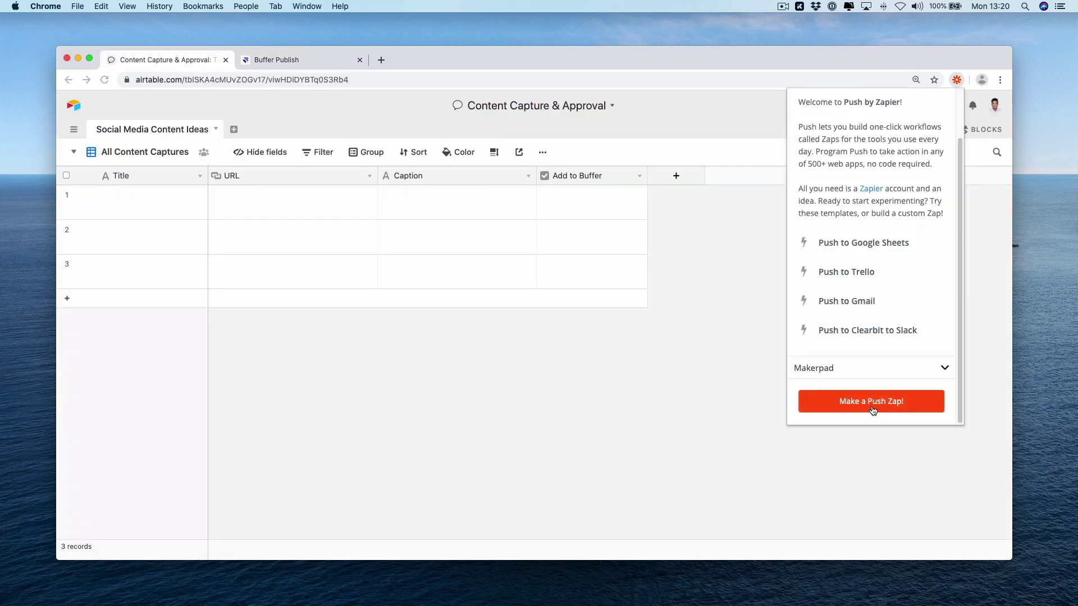
click(872, 402)
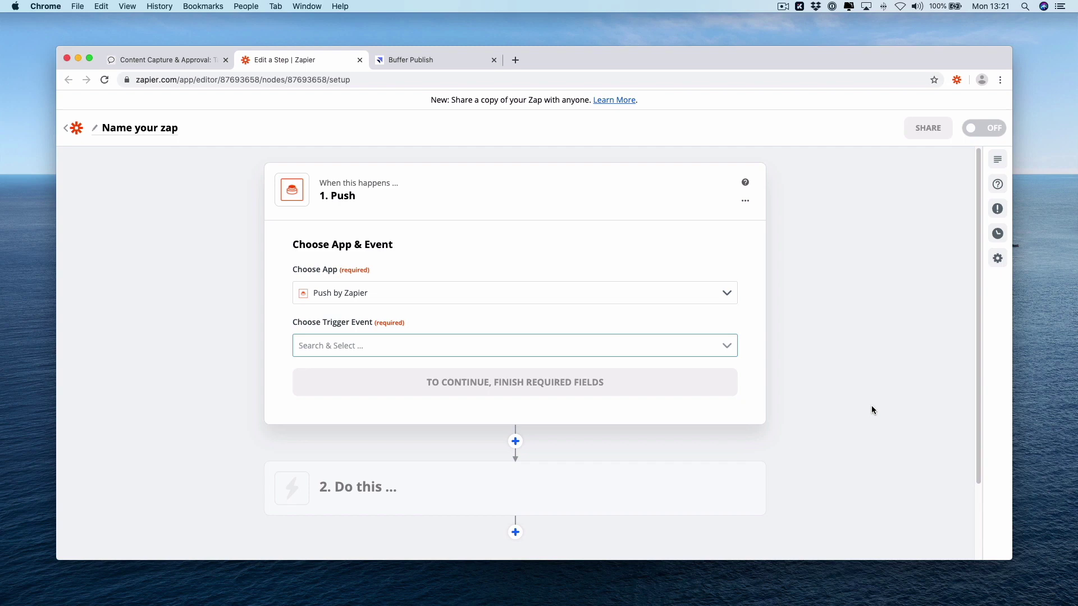
- Rename the zap to 'Social Content Capture'
click(159, 130)
text(Social Content Capture)
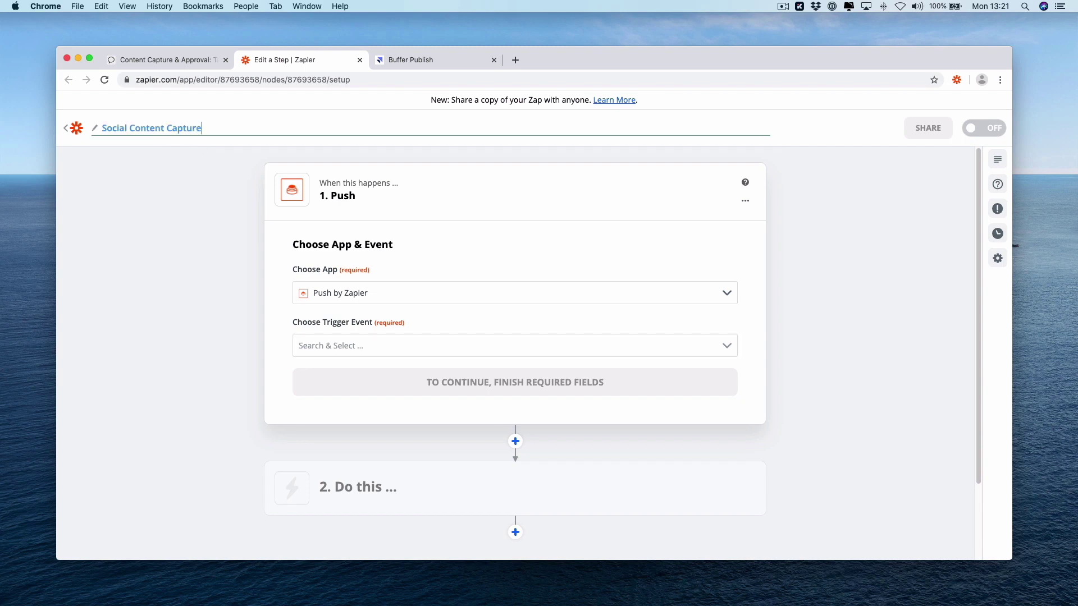
key(Return)
- Set the trigger to New Push With Fields with a single 'Caption' form field
click(375, 345)
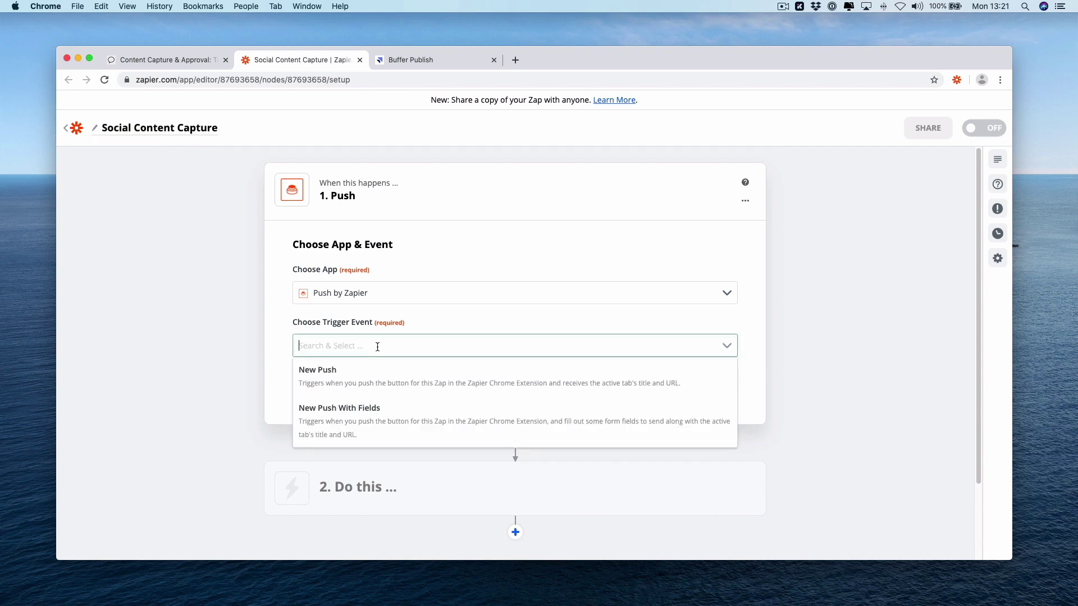
click(517, 431)
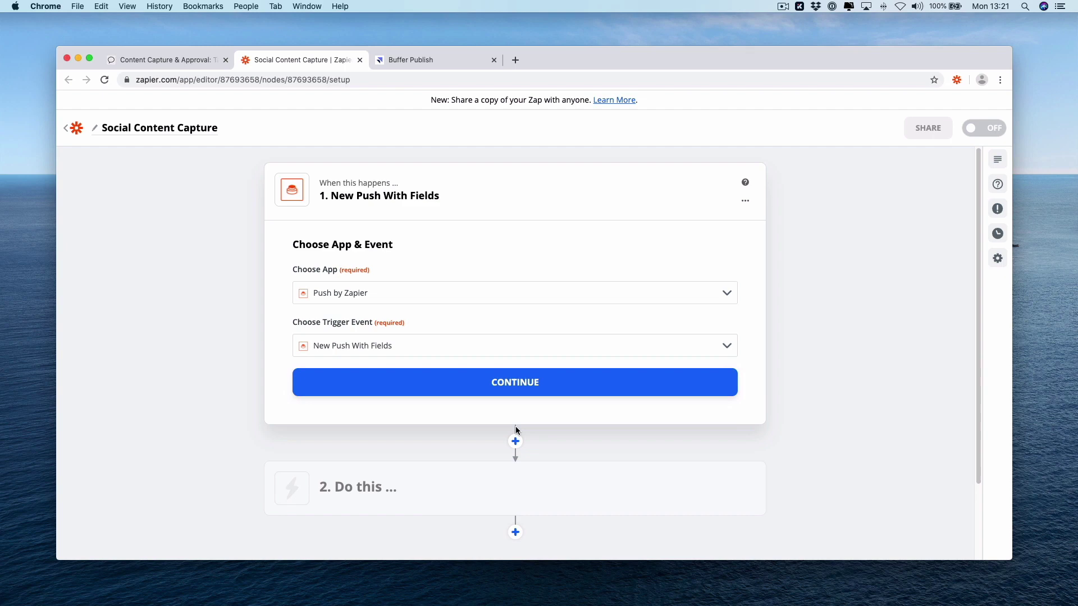
click(510, 385)
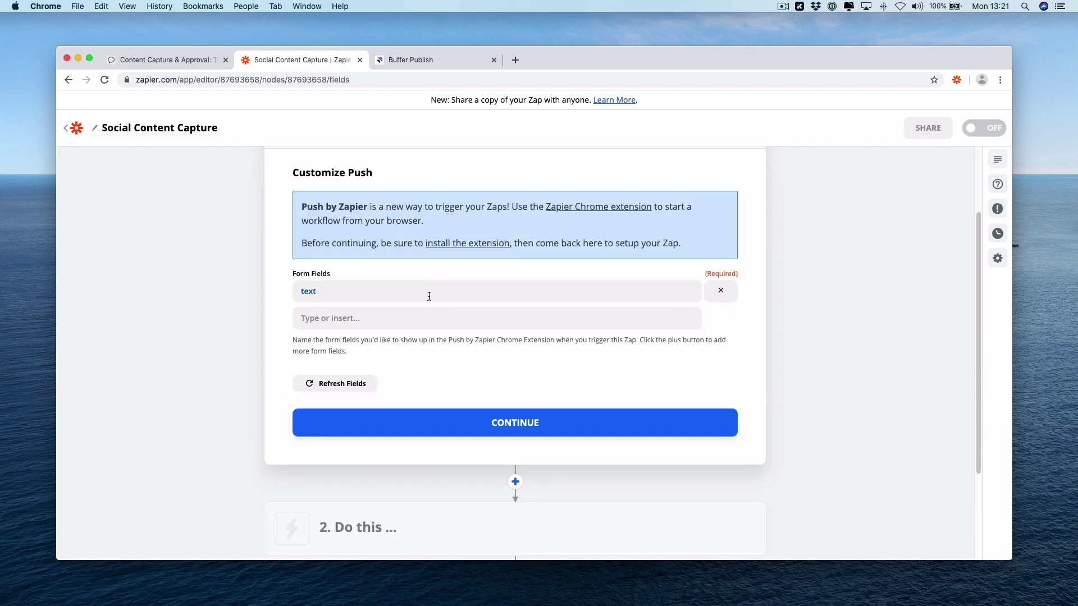
click(429, 296)
text(Caption)
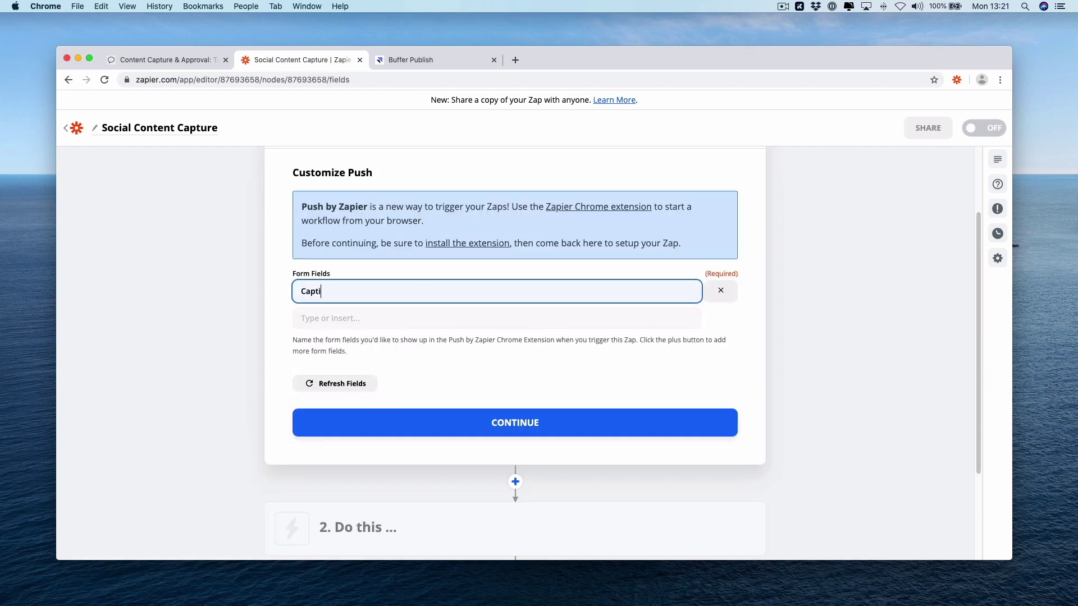
click(515, 423)
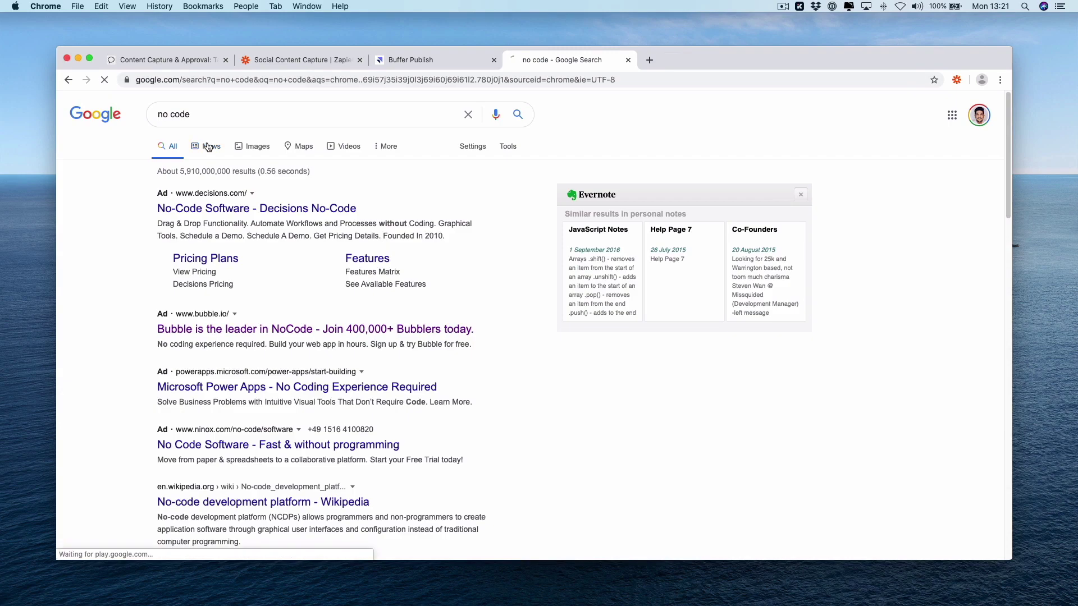
- Open the ZDNet no-code article from News results and dismiss its cookie, notification and newsletter popups
click(203, 146)
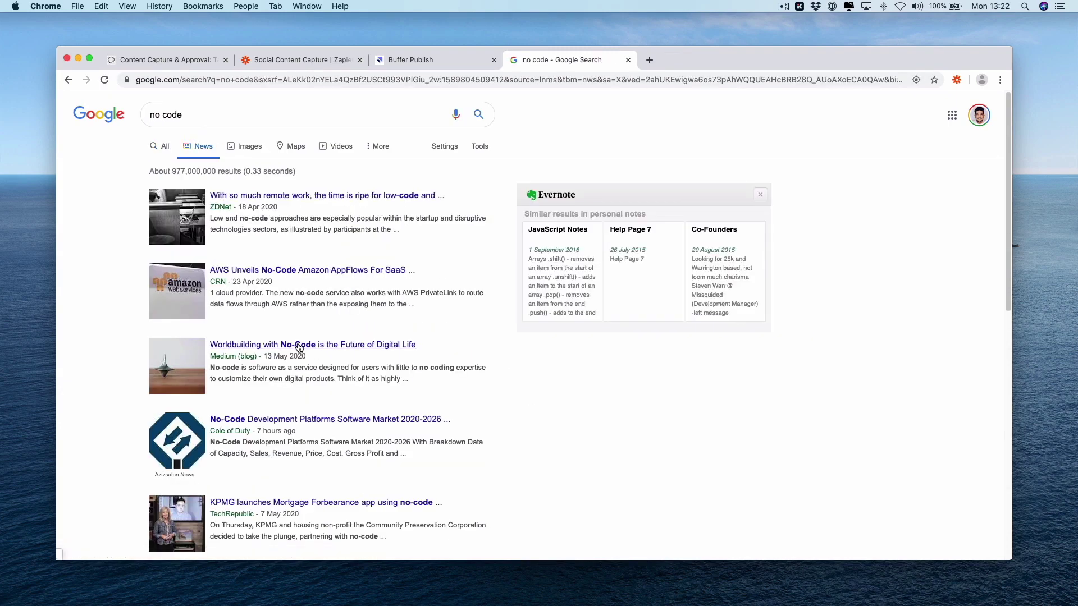
click(314, 198)
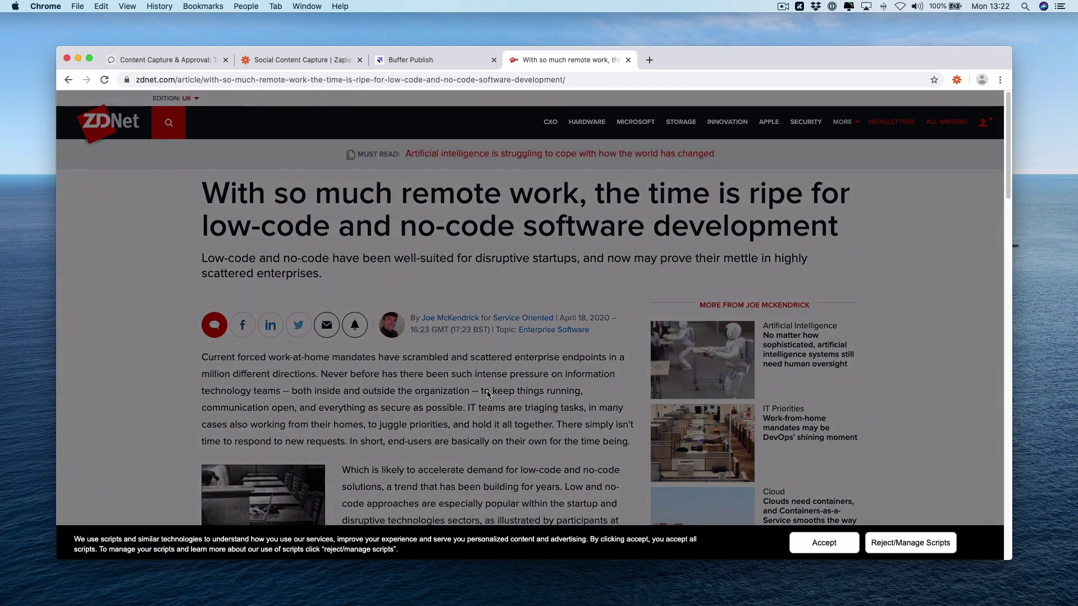
click(798, 544)
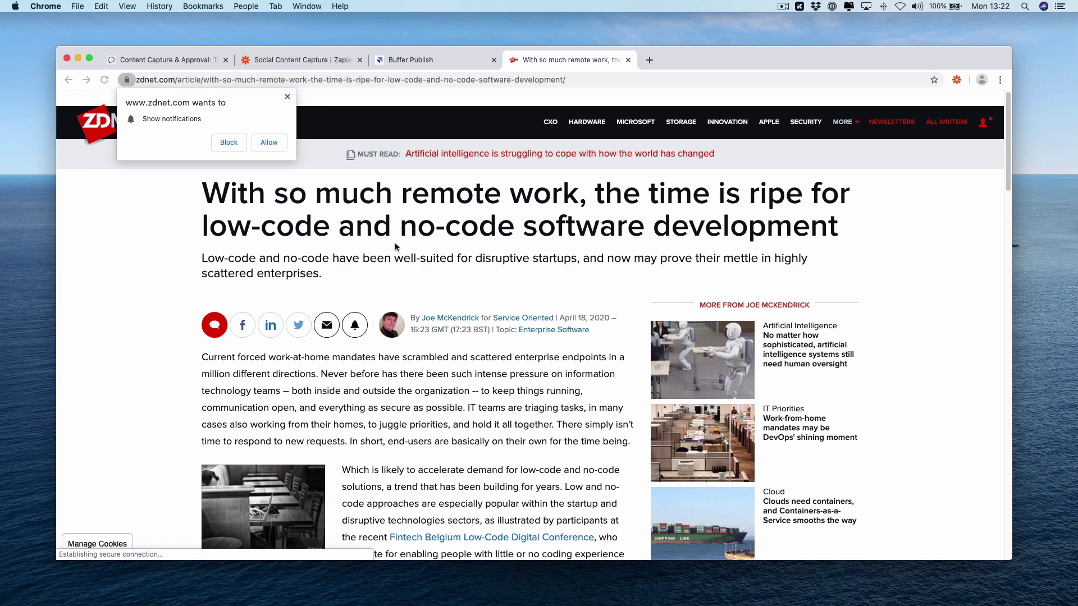
click(281, 145)
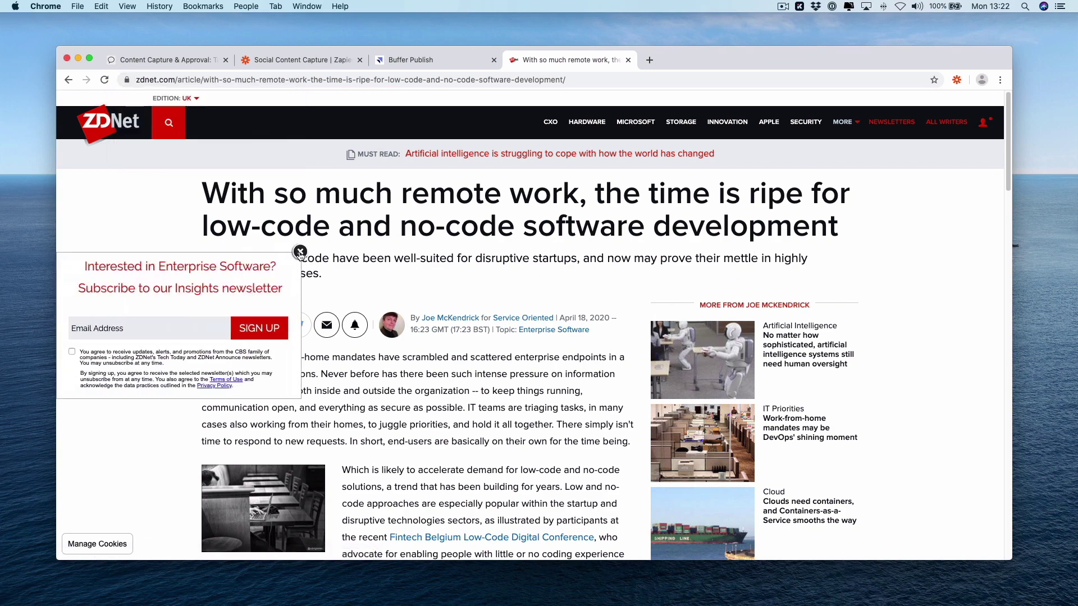
click(300, 252)
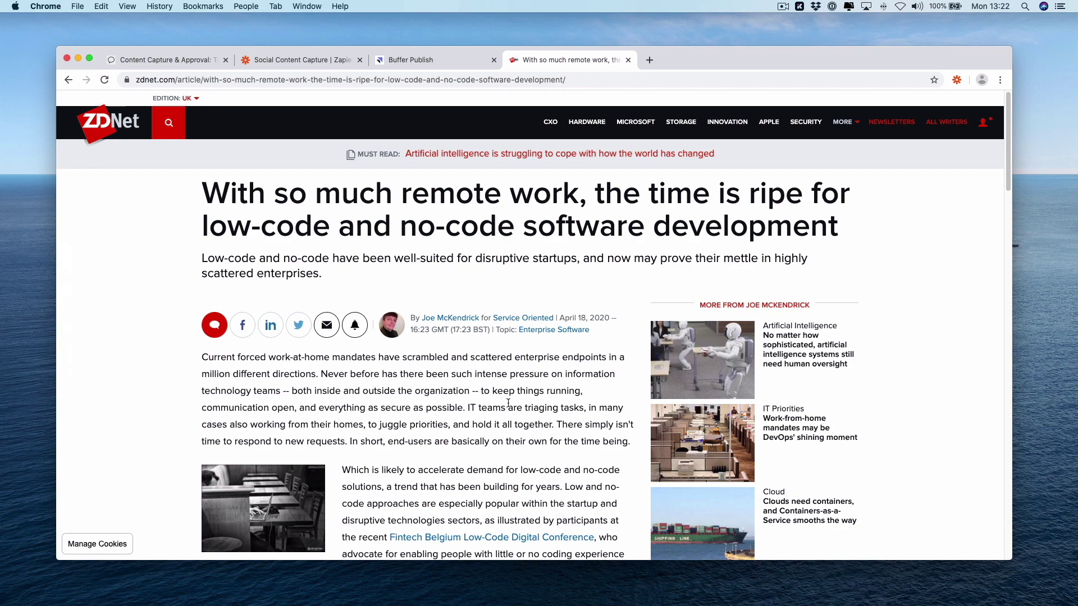
- Push the ZDNet article with a pasted caption via Social Content Capture, then test the trigger
click(269, 60)
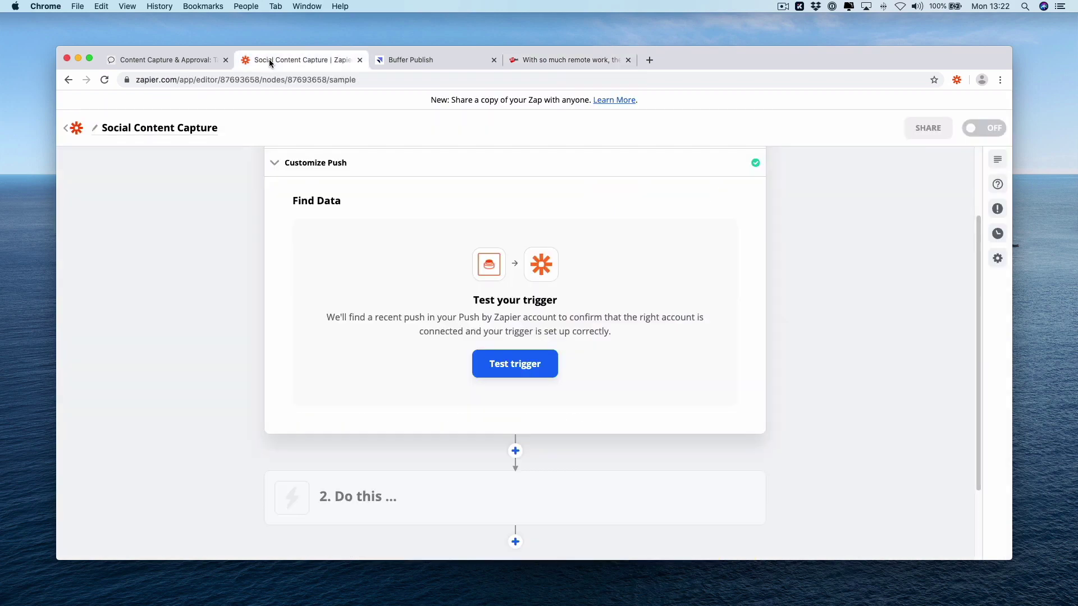
click(564, 62)
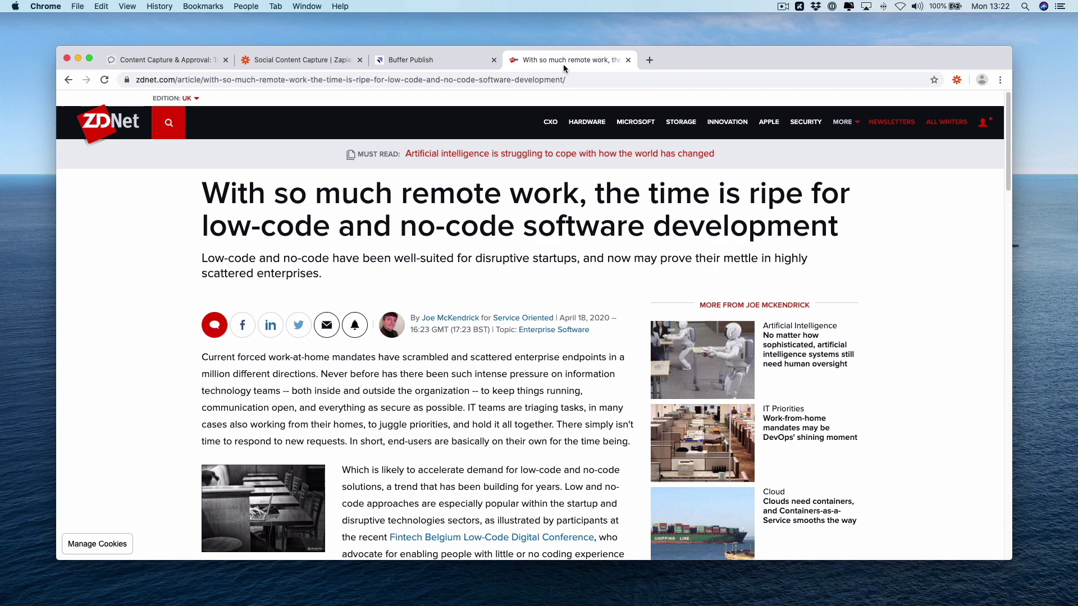
click(958, 80)
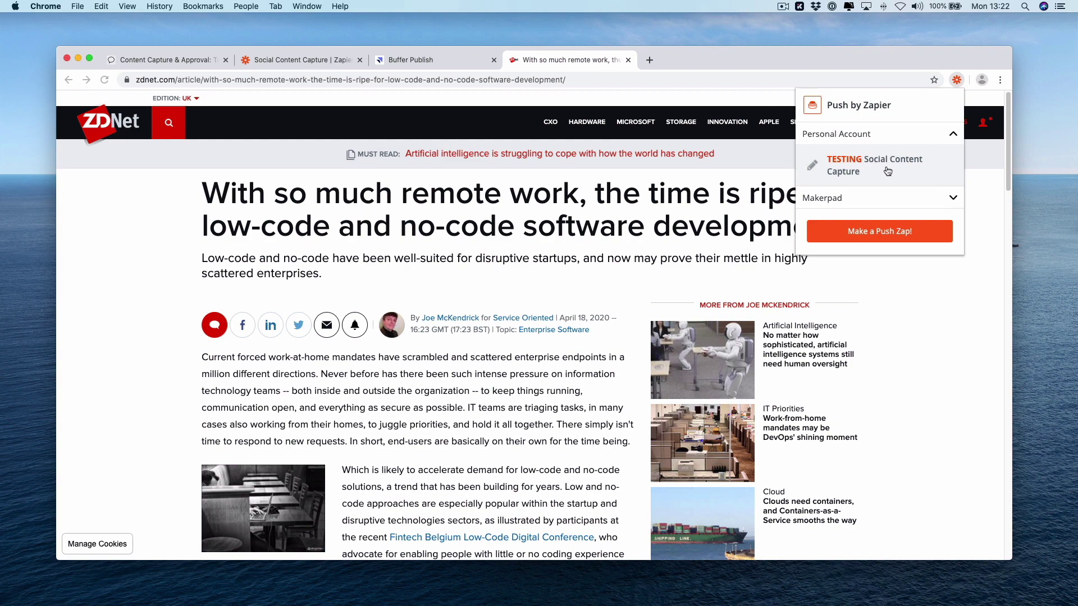
click(887, 171)
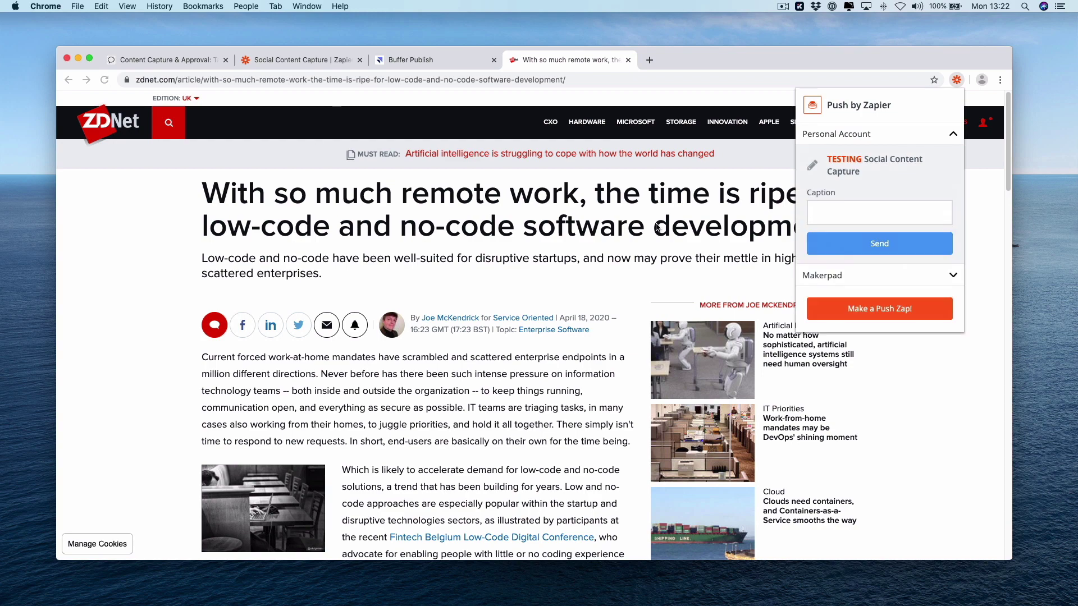
key(cmd+v)
click(887, 290)
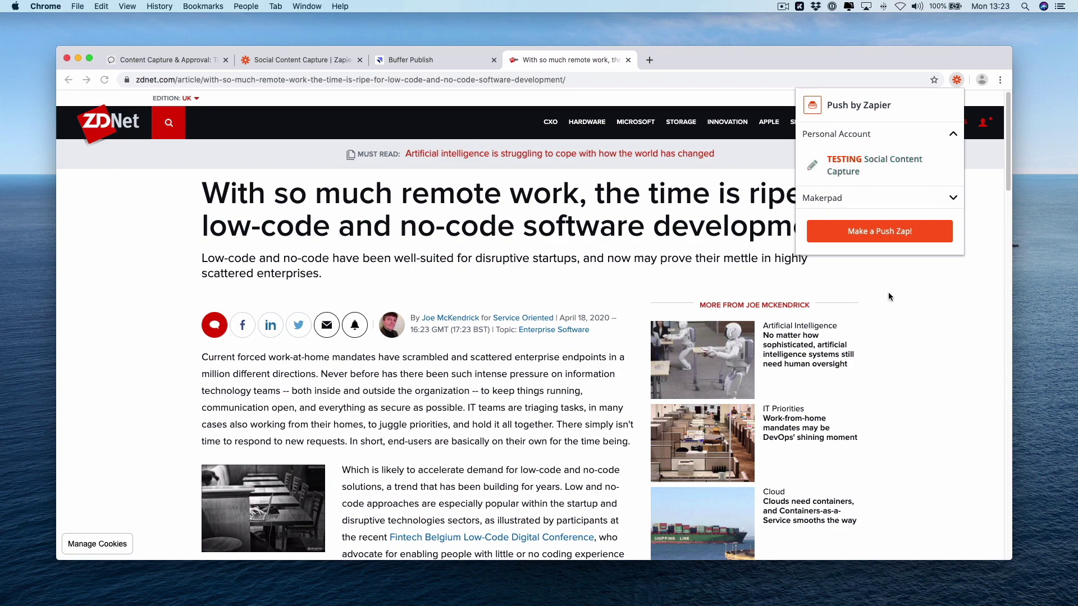
click(293, 63)
click(554, 327)
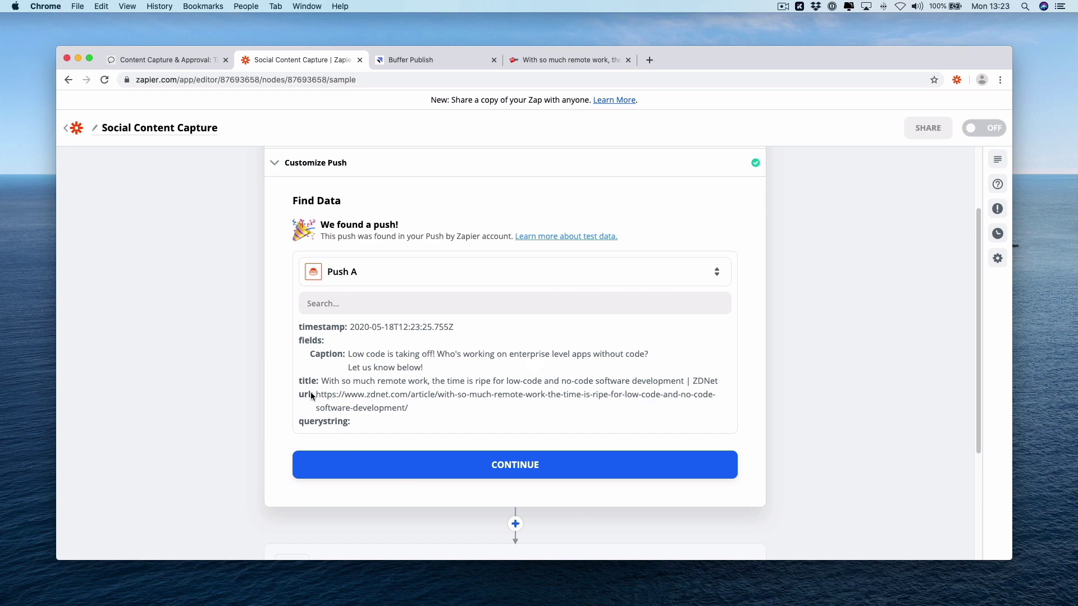
- Add a Buffer action using the Add to Buffer event and the connected Buffer account
click(517, 465)
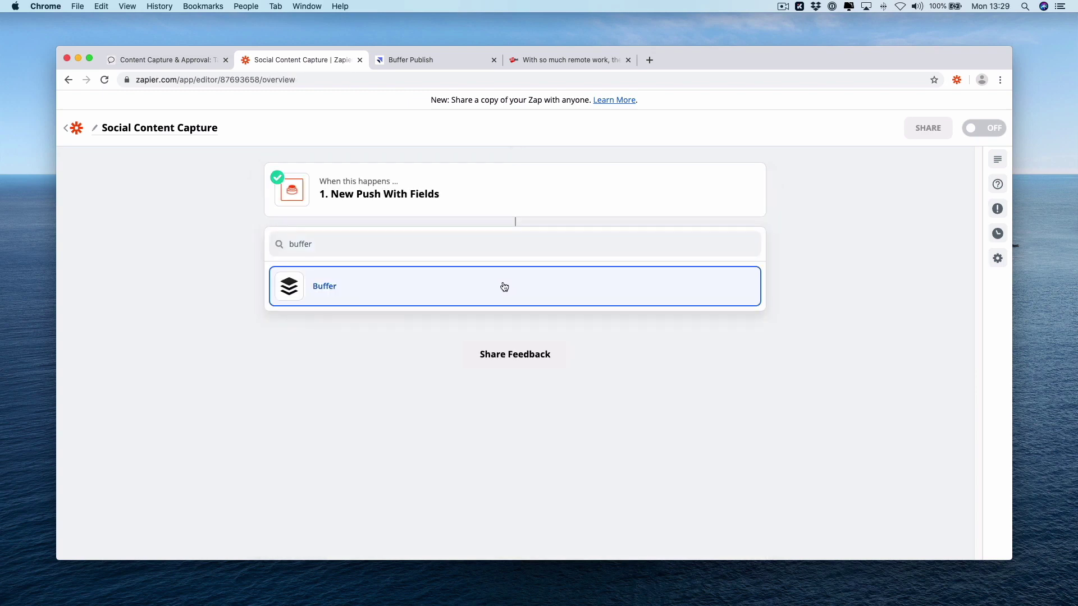
click(503, 286)
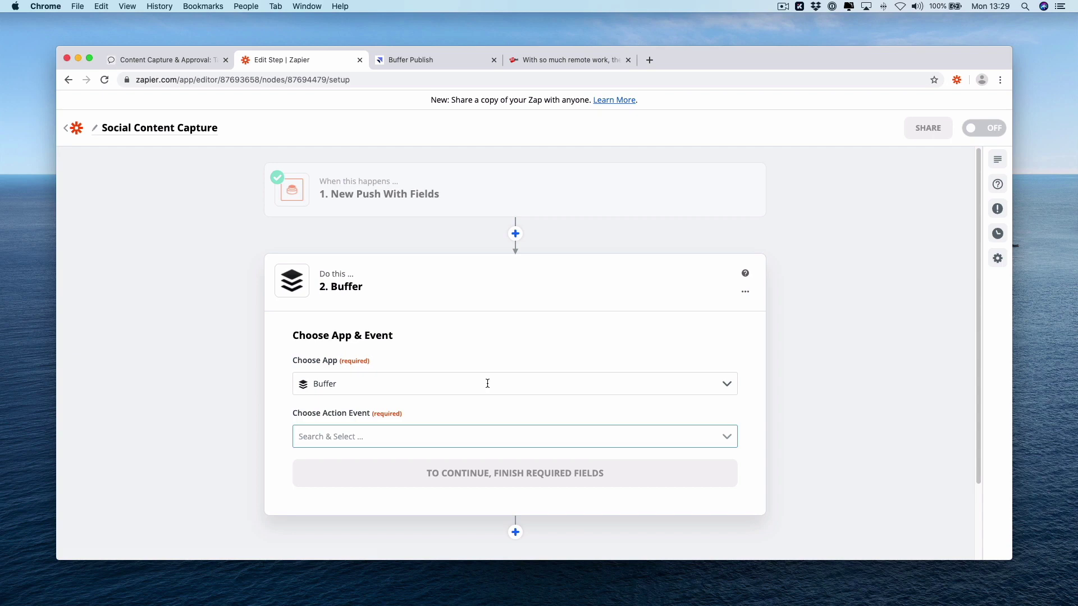
click(487, 434)
click(494, 482)
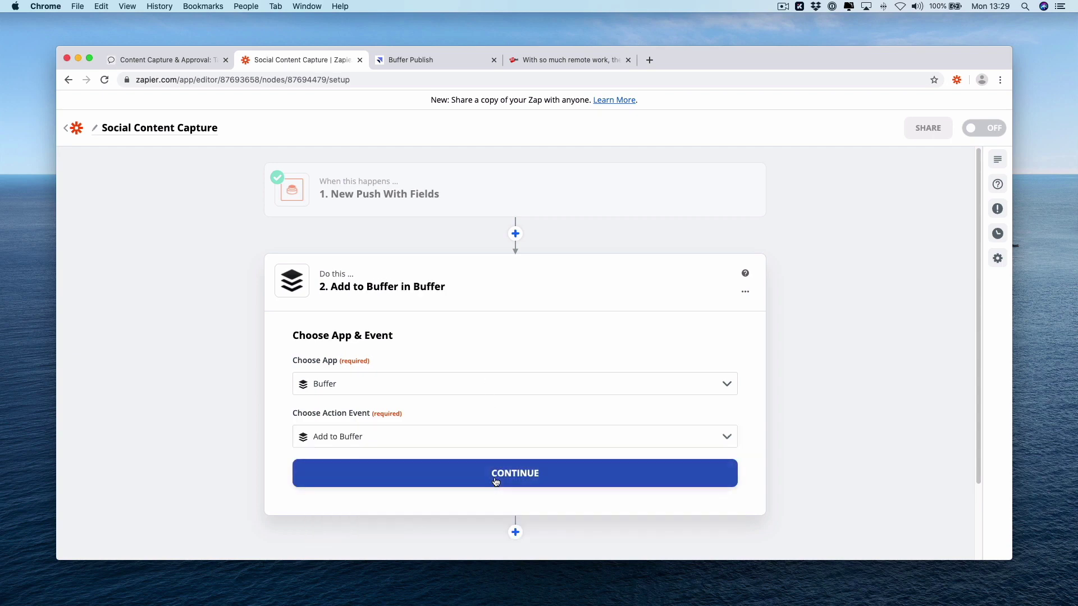
click(495, 481)
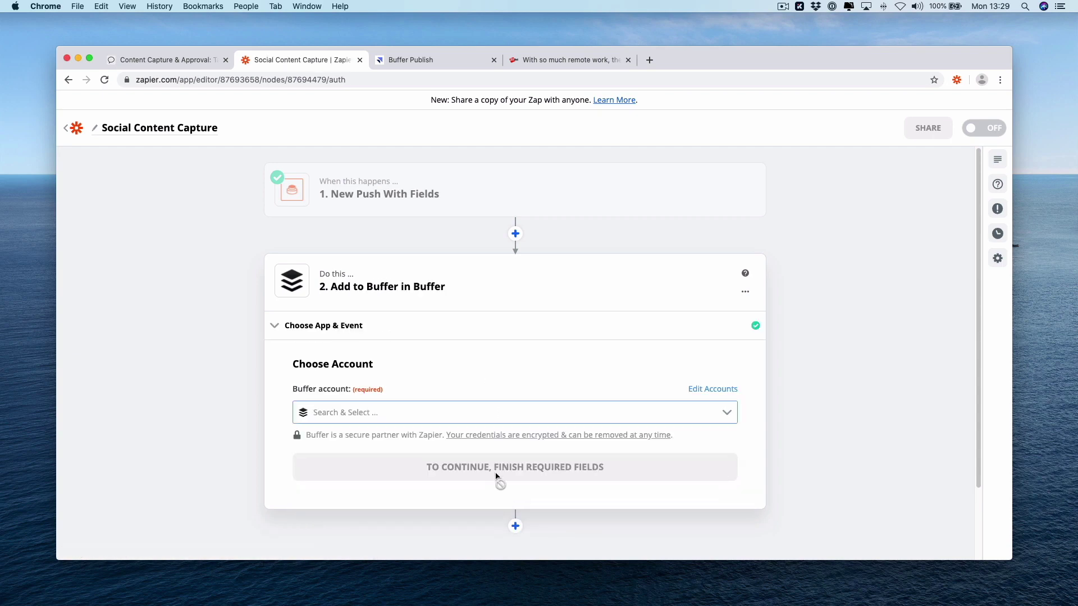
click(526, 410)
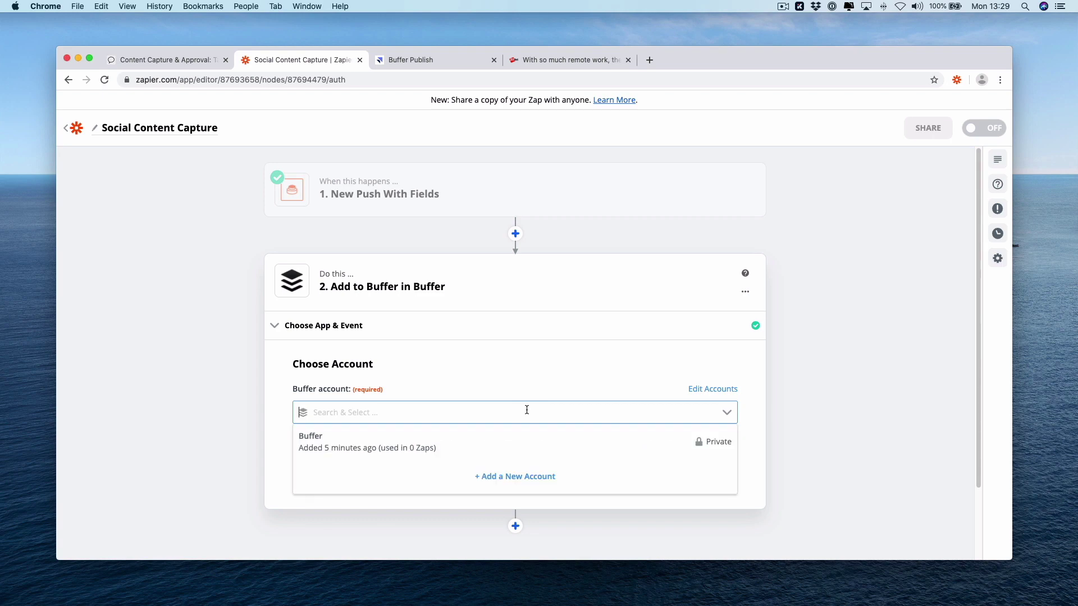
click(509, 443)
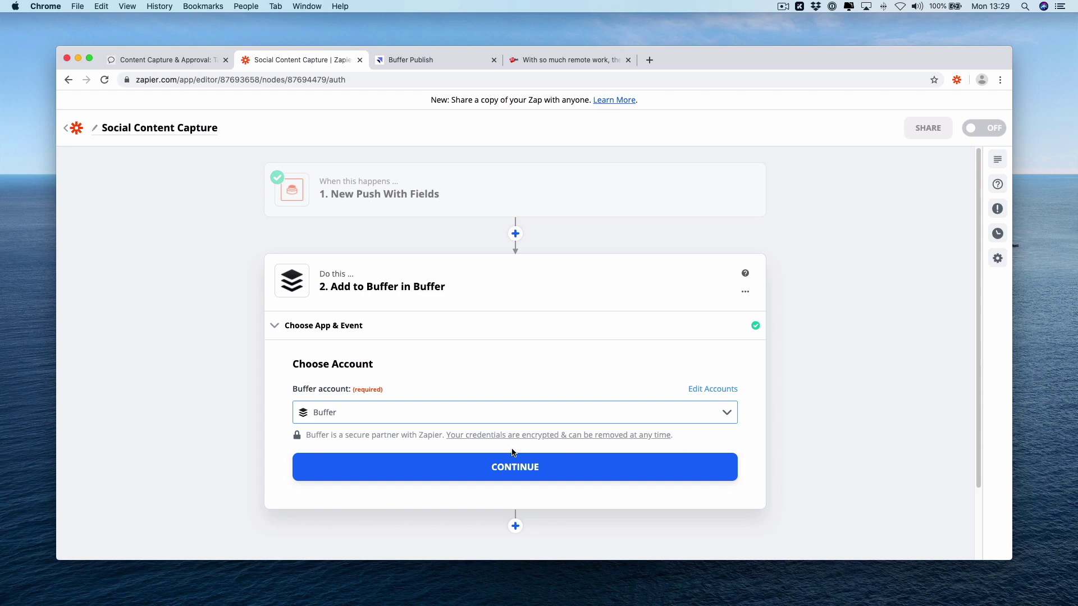
click(516, 467)
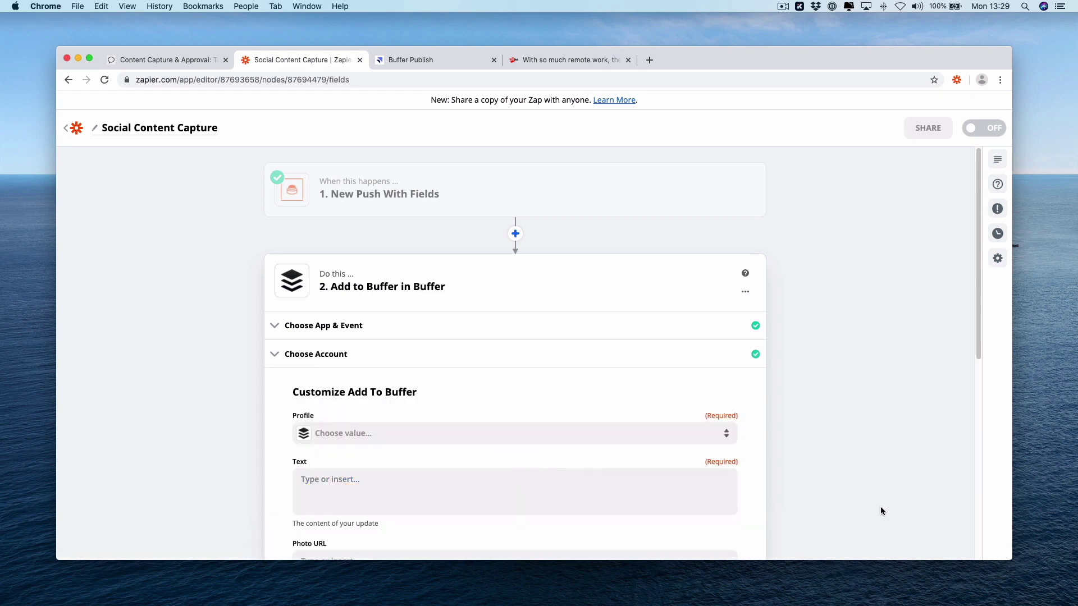
- Post to the LinkedIn Page Makerpad profile with Fields Caption and URL as the text
scroll(903, 513, down, 5)
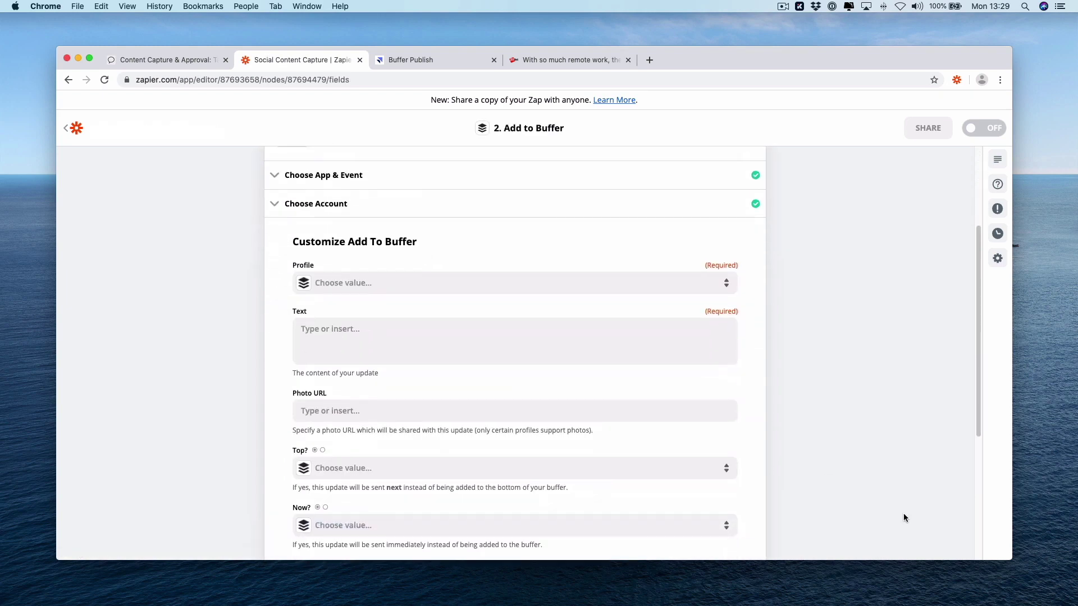
click(526, 281)
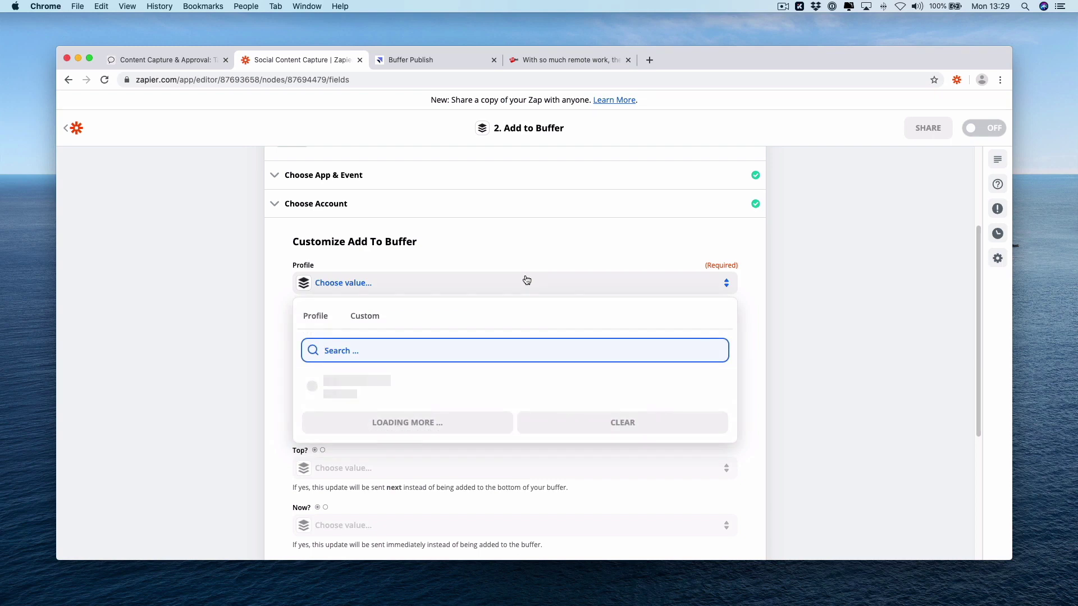
click(462, 436)
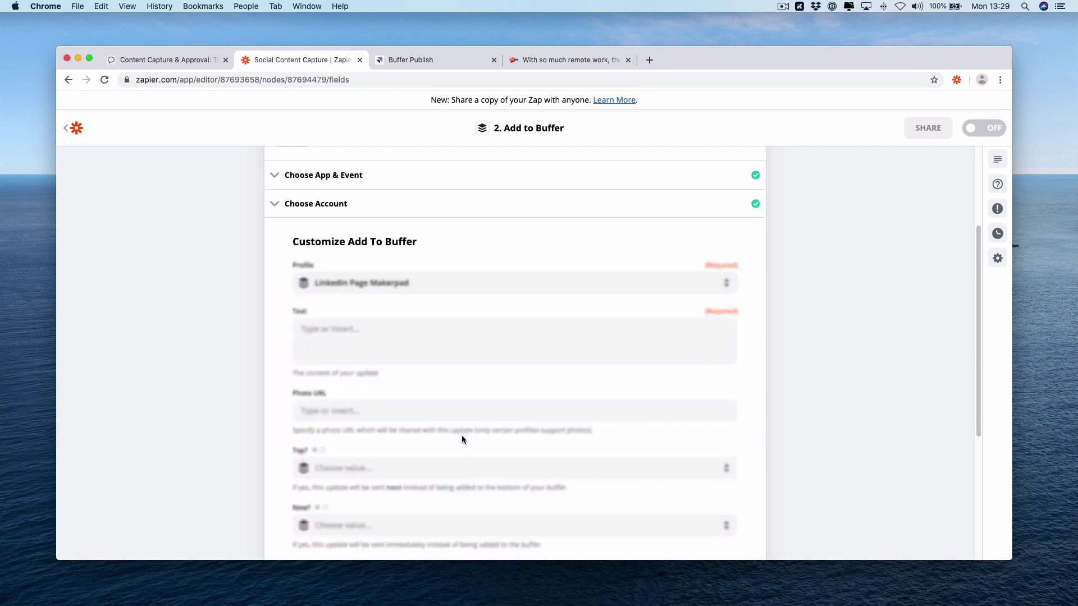
click(502, 340)
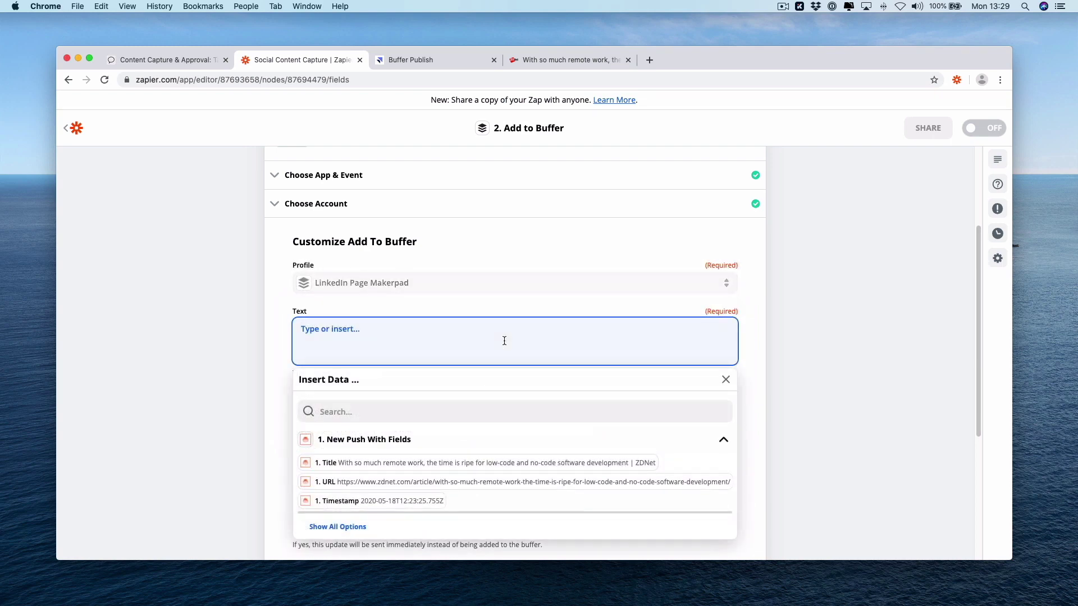
scroll(385, 494, down, 3)
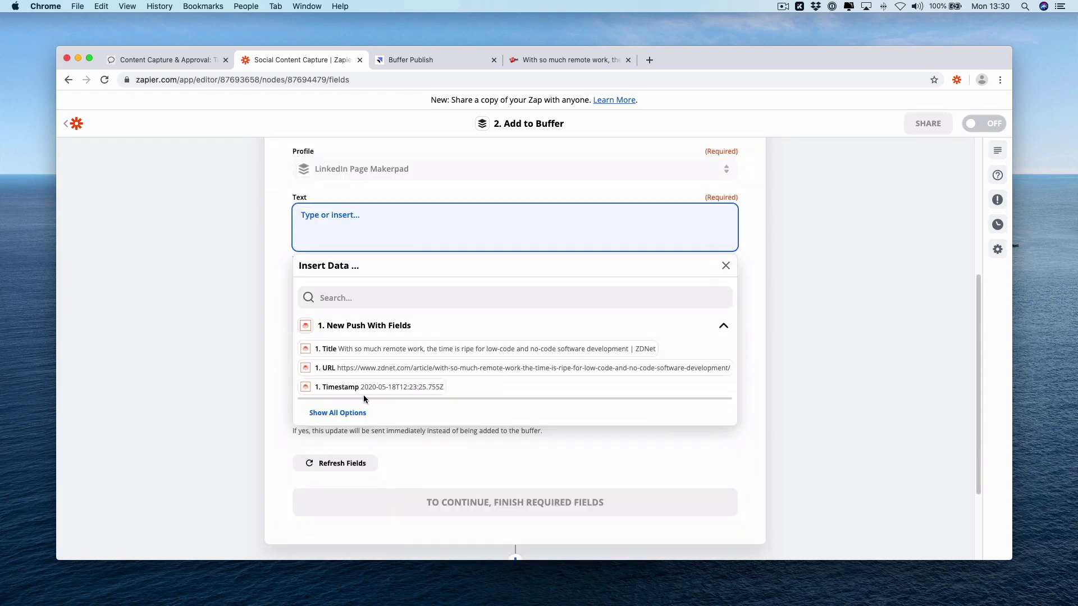
click(337, 412)
click(355, 408)
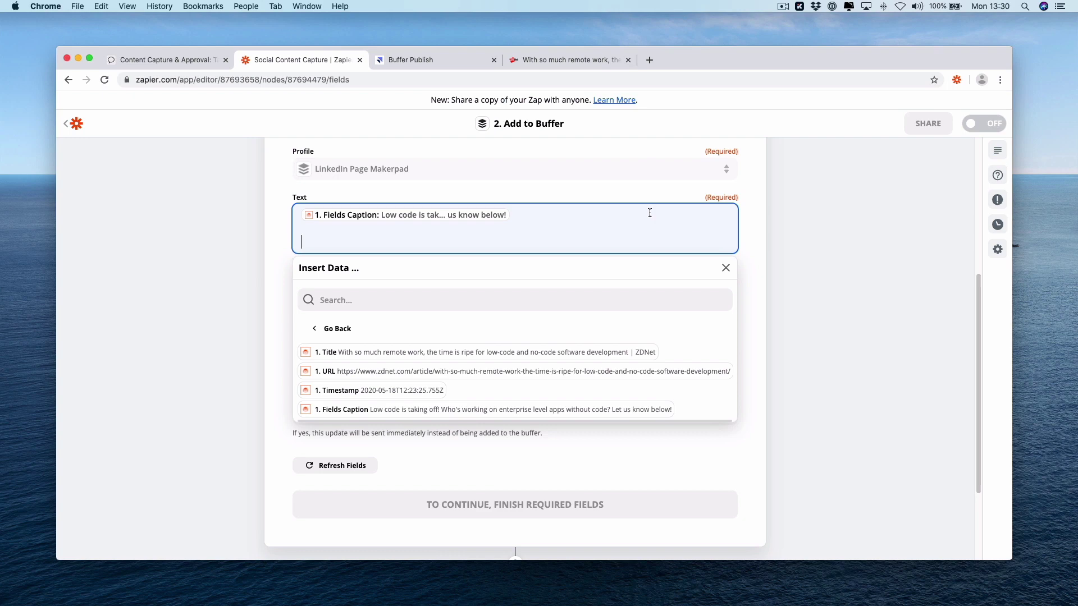
click(503, 372)
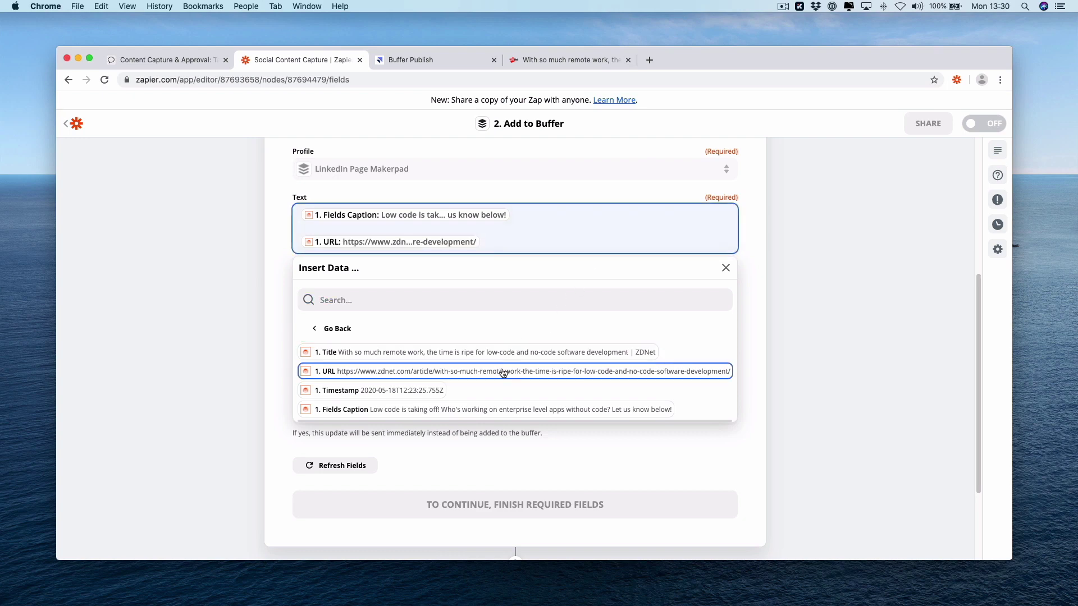
click(844, 318)
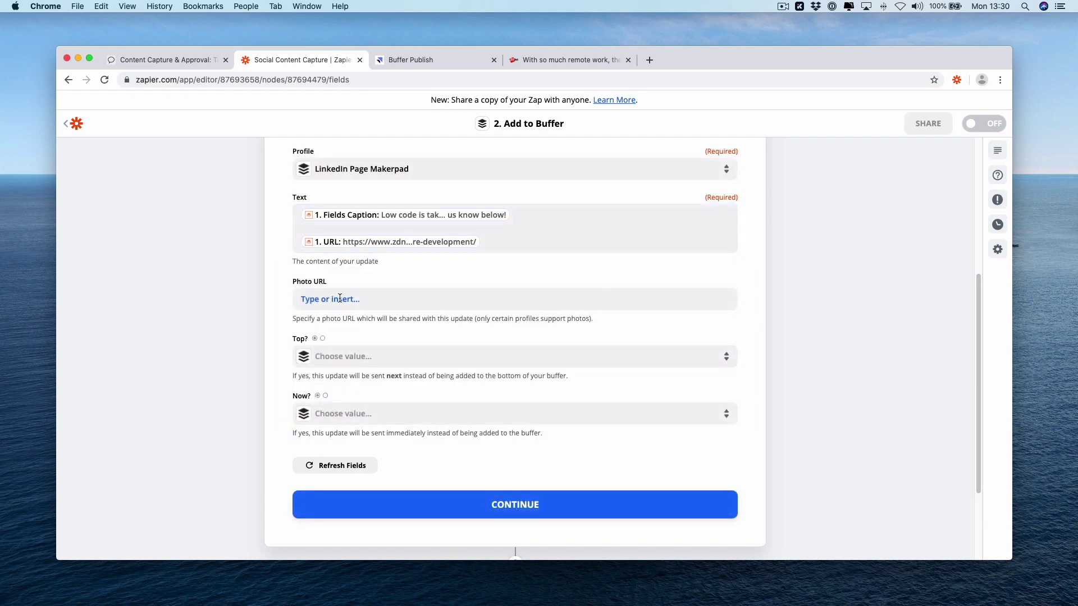
- Set both Top? and Now? to False
click(484, 359)
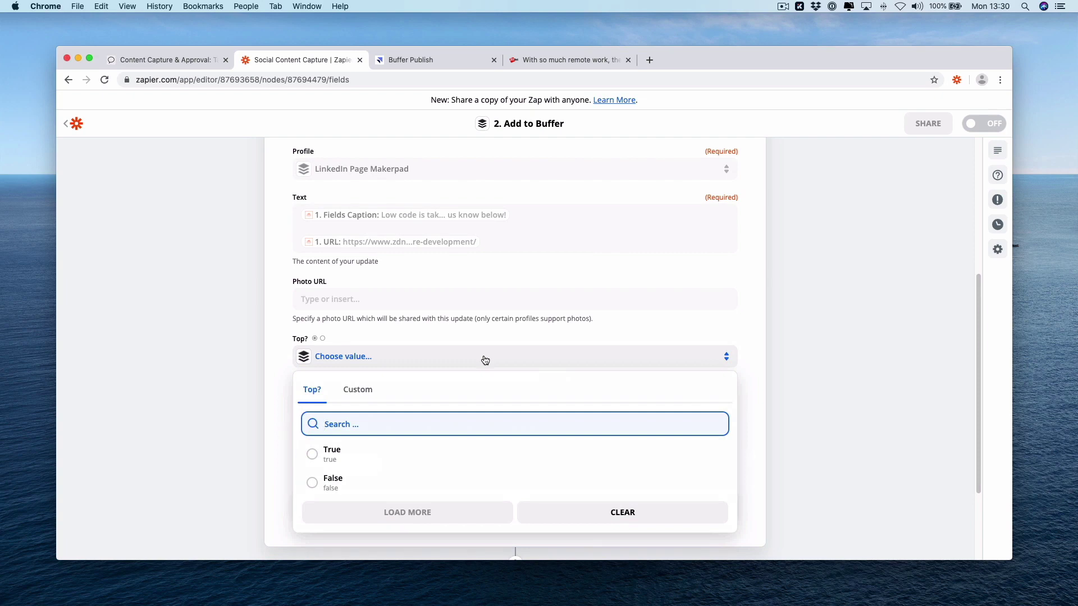
click(489, 486)
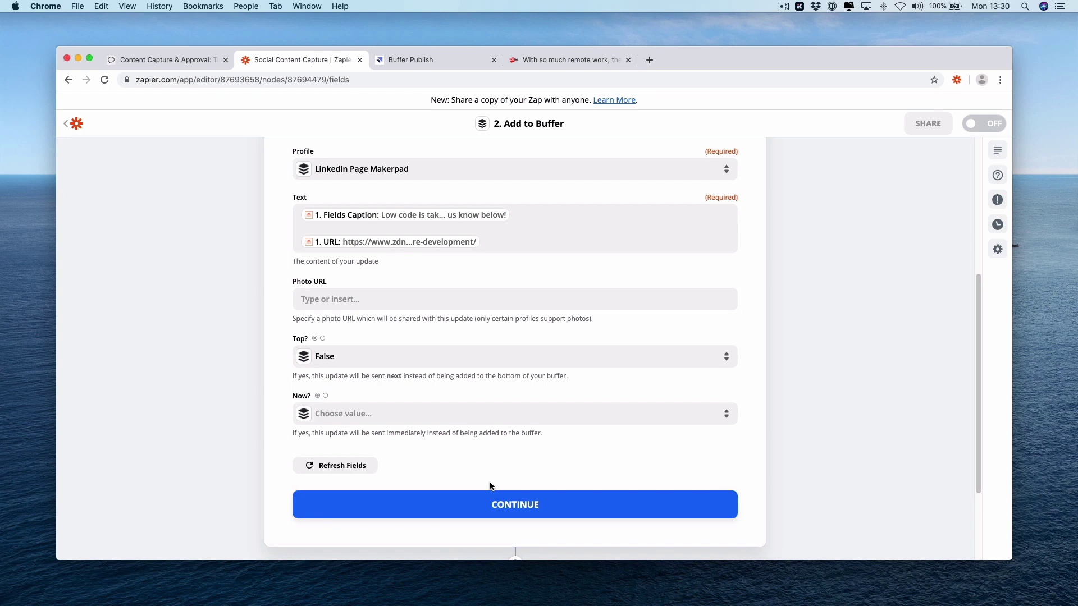
click(492, 418)
click(457, 533)
- Continue past the post settings and send a test post to Buffer
click(524, 508)
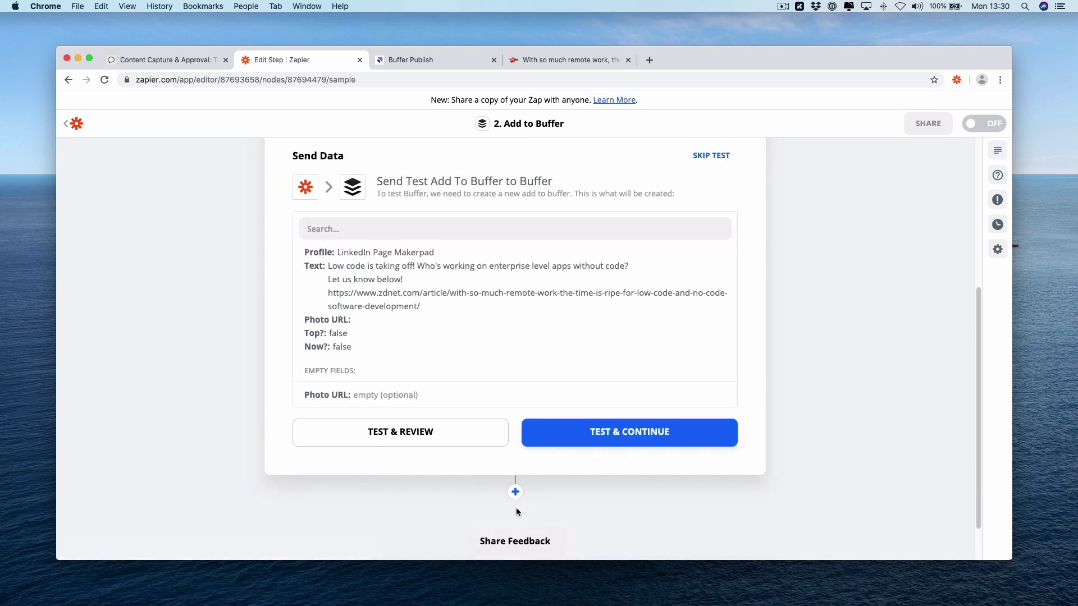
click(570, 428)
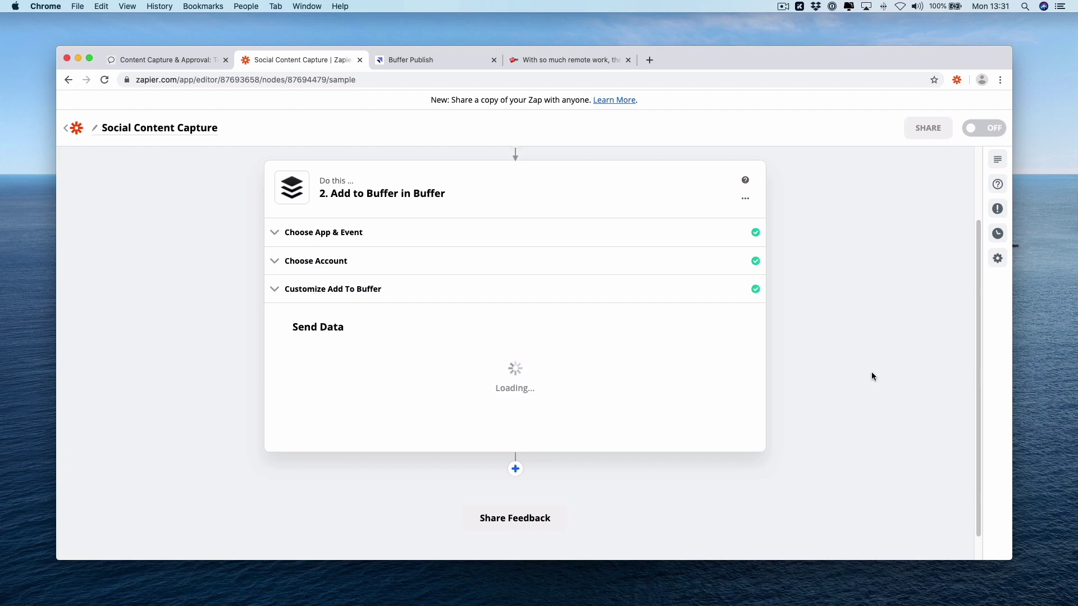
click(438, 66)
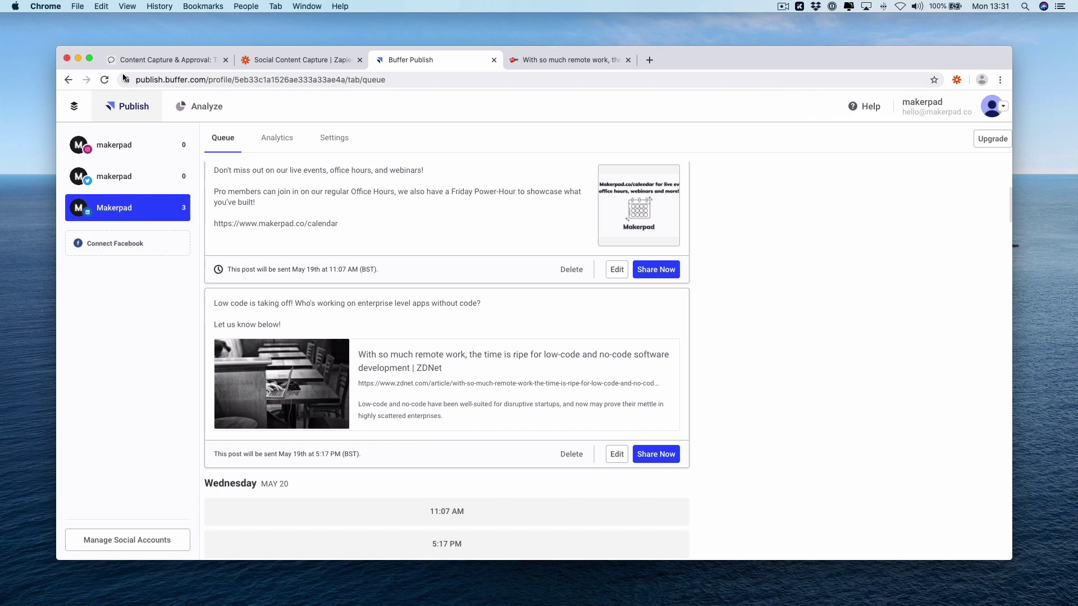
click(138, 61)
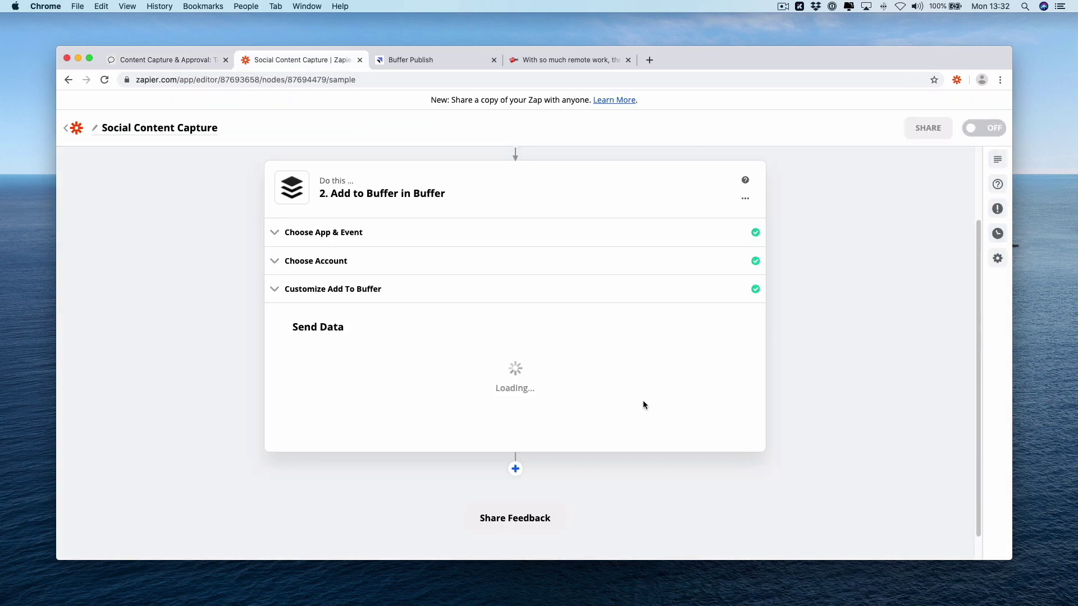
- Reload the editor and insert an Airtable Create Record step after the push trigger
key(super+r)
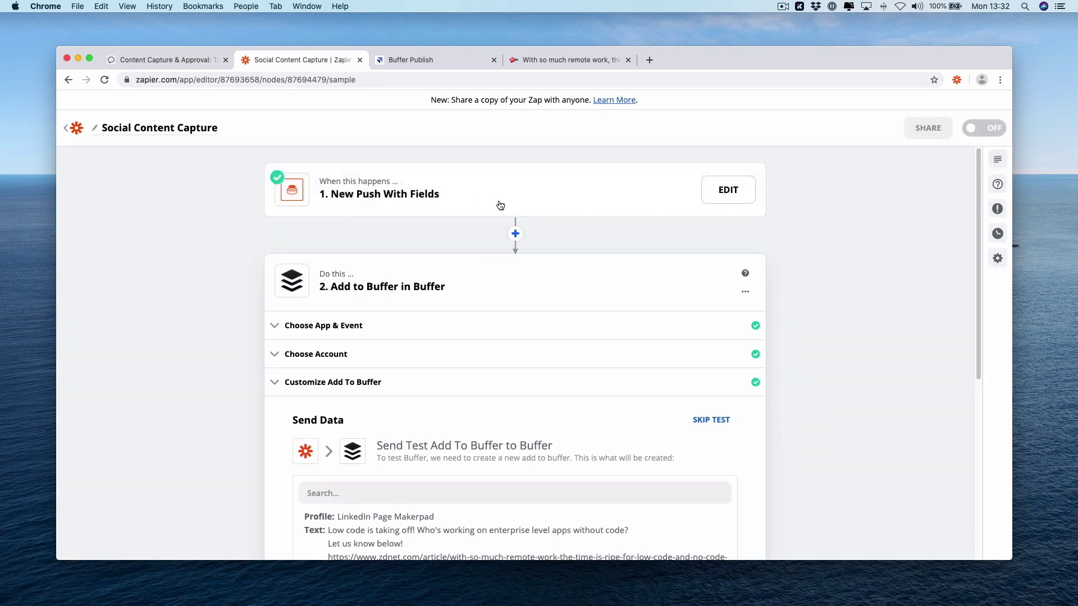
click(515, 233)
text(air)
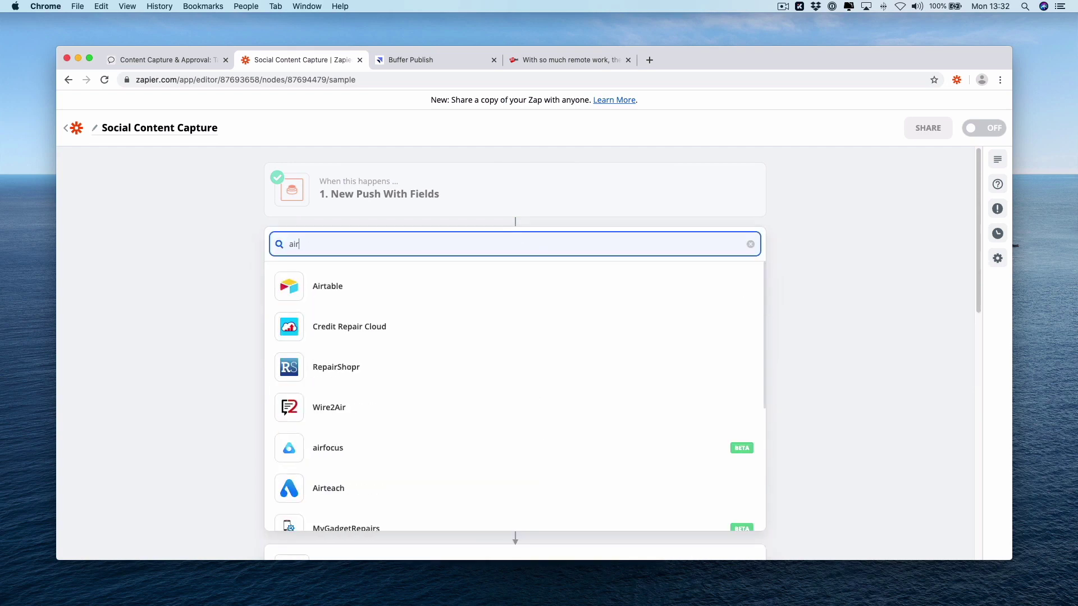
click(561, 286)
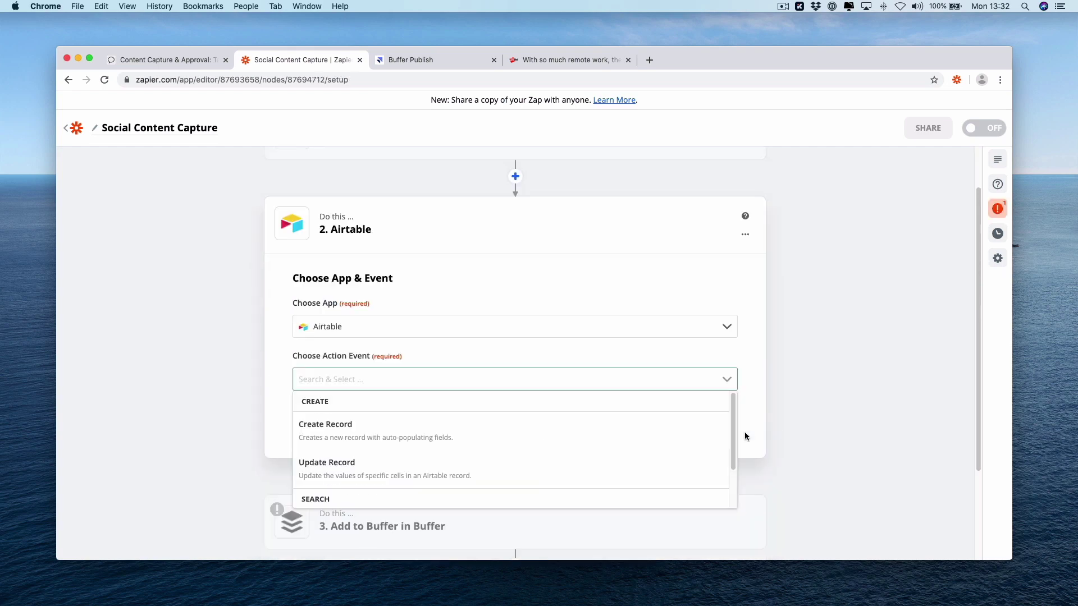
click(504, 434)
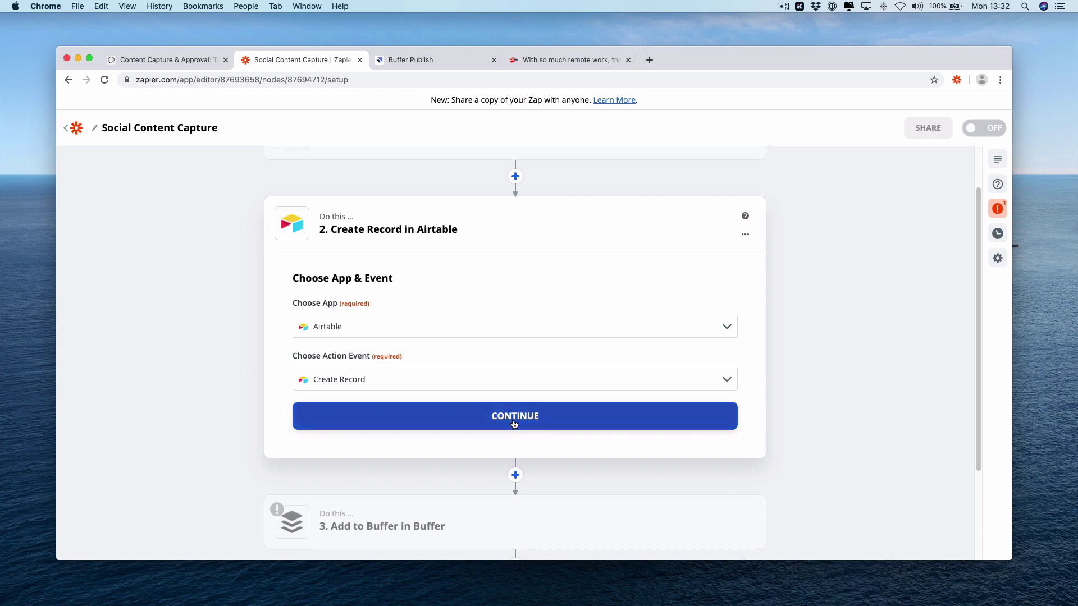
click(515, 425)
- Use the connected Airtable account, targeting Content Capture & Approval's Social Media Content Ideas table
click(505, 354)
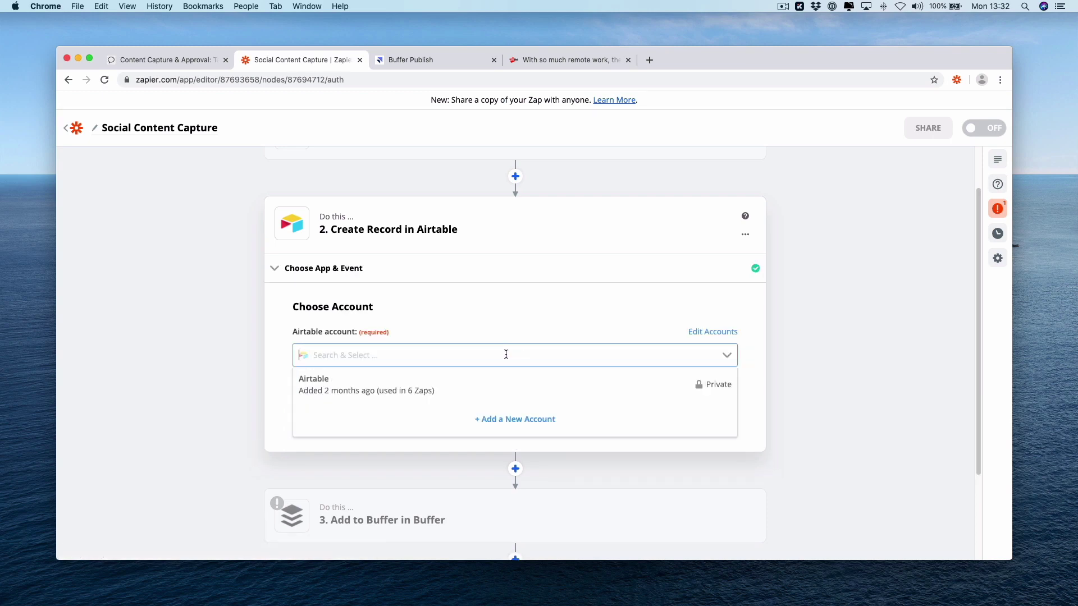
click(500, 386)
click(506, 410)
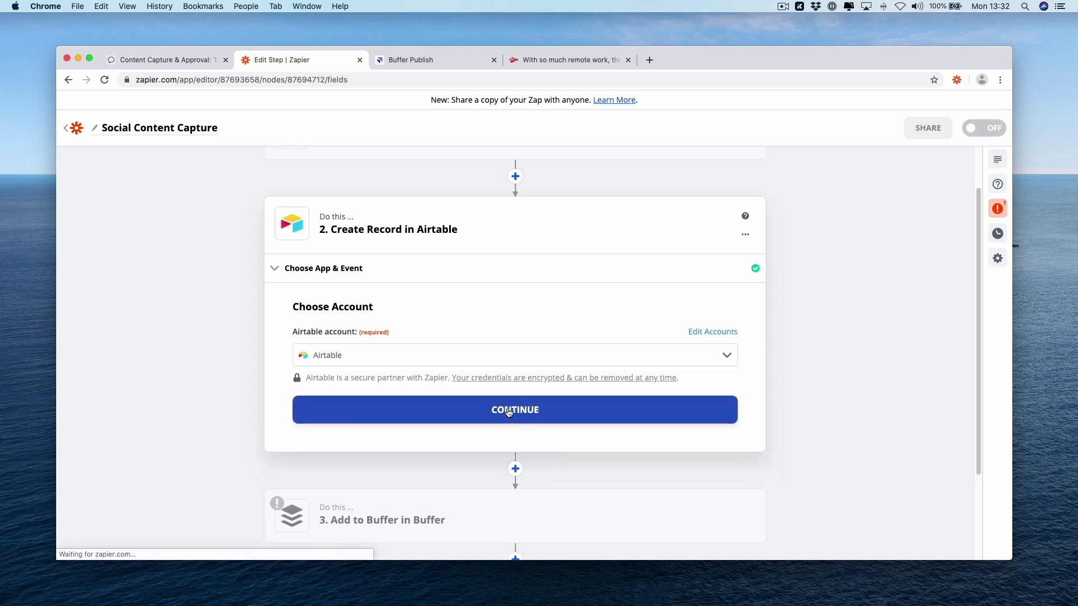
click(510, 376)
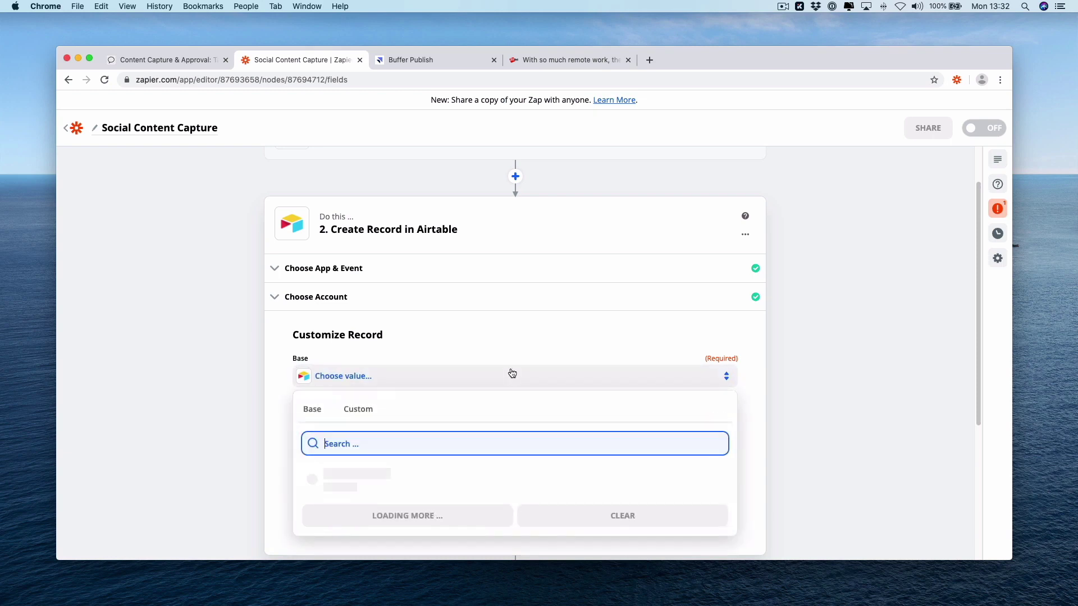
click(497, 453)
click(500, 436)
click(497, 522)
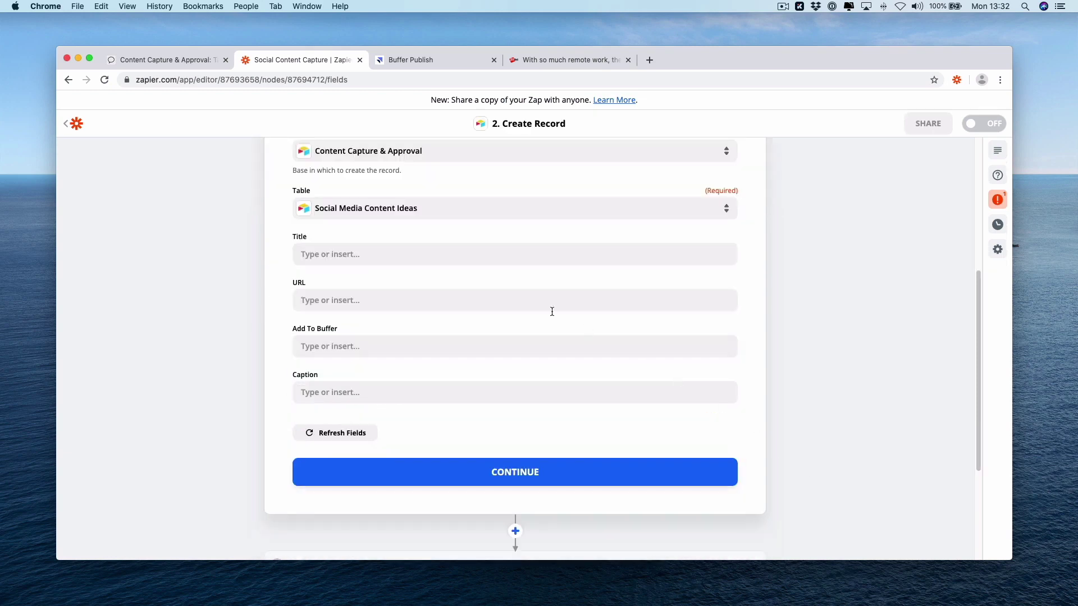
- Map the trigger's title, URL and caption into the record and send a test record
click(476, 262)
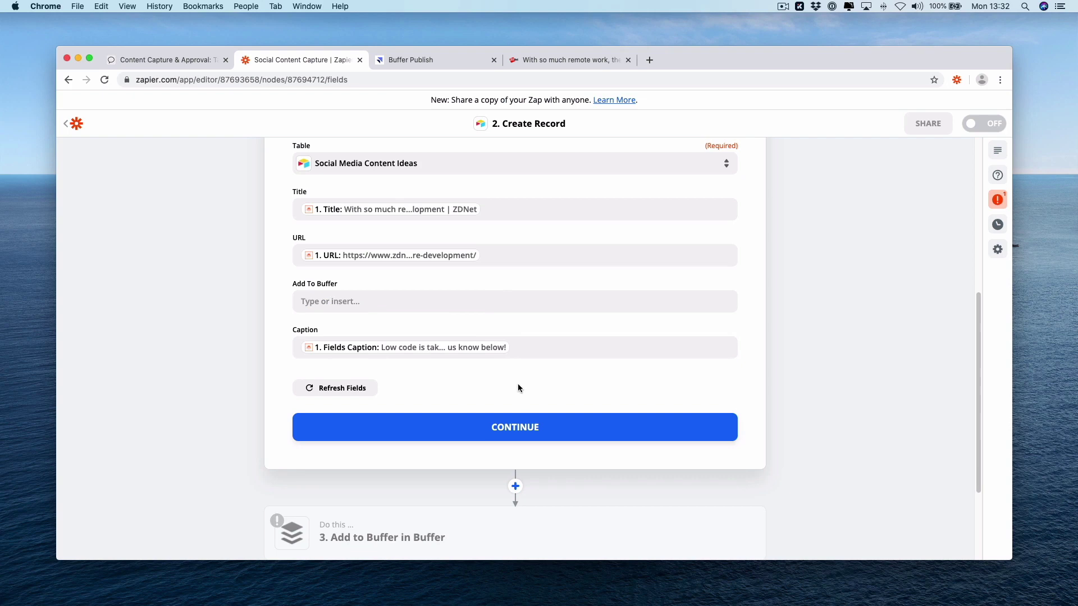
click(516, 428)
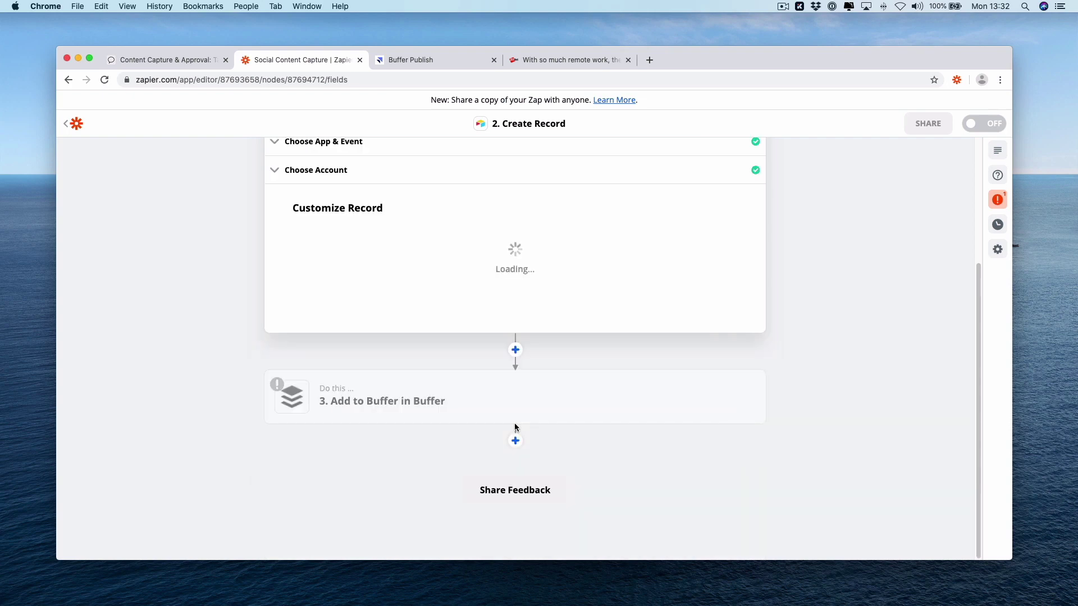
click(555, 369)
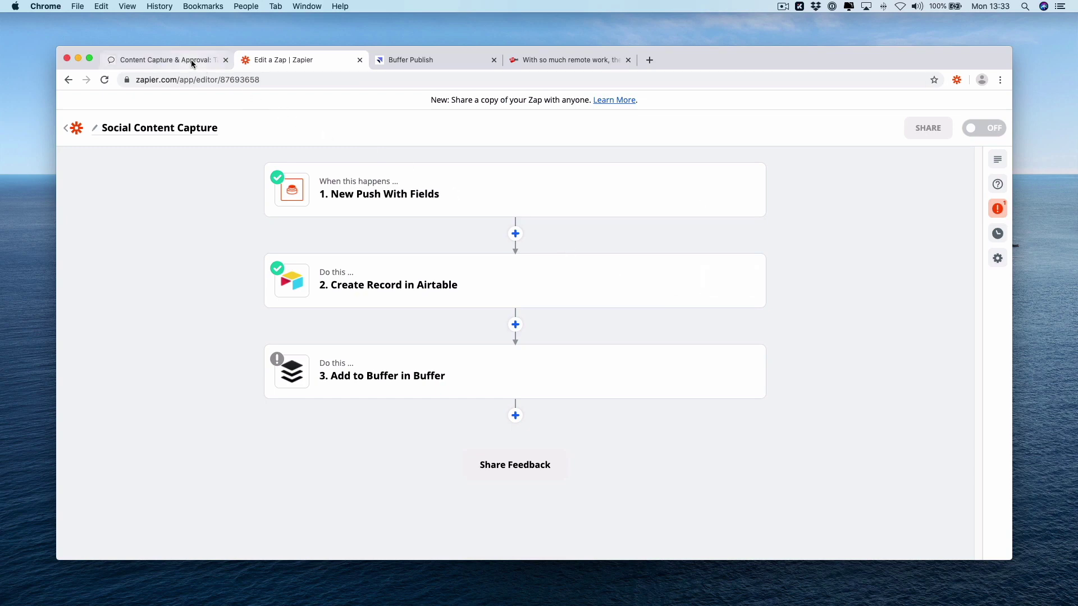
- Delete Airtable's three empty records and widen the Caption column to show full captions
click(191, 60)
click(66, 195)
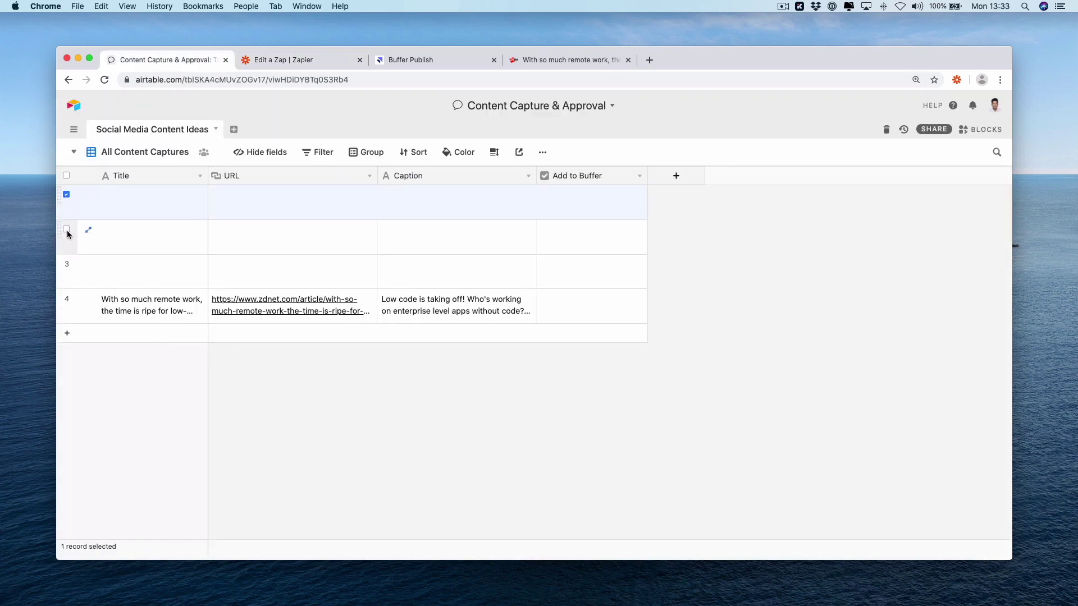
click(66, 229)
click(66, 263)
right_click(178, 229)
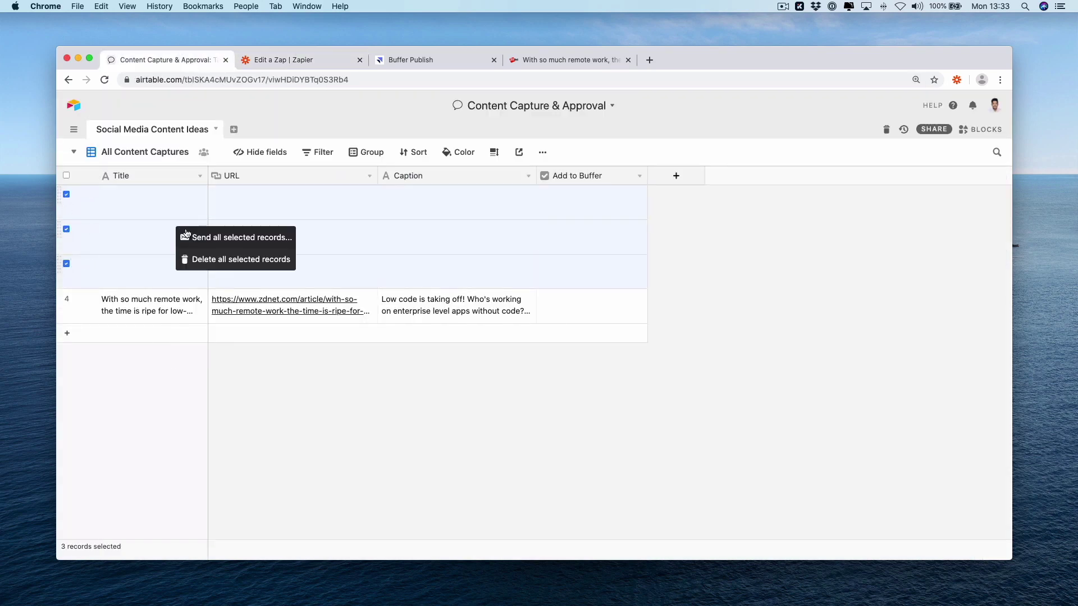
click(241, 260)
drag(533, 176, 667, 179)
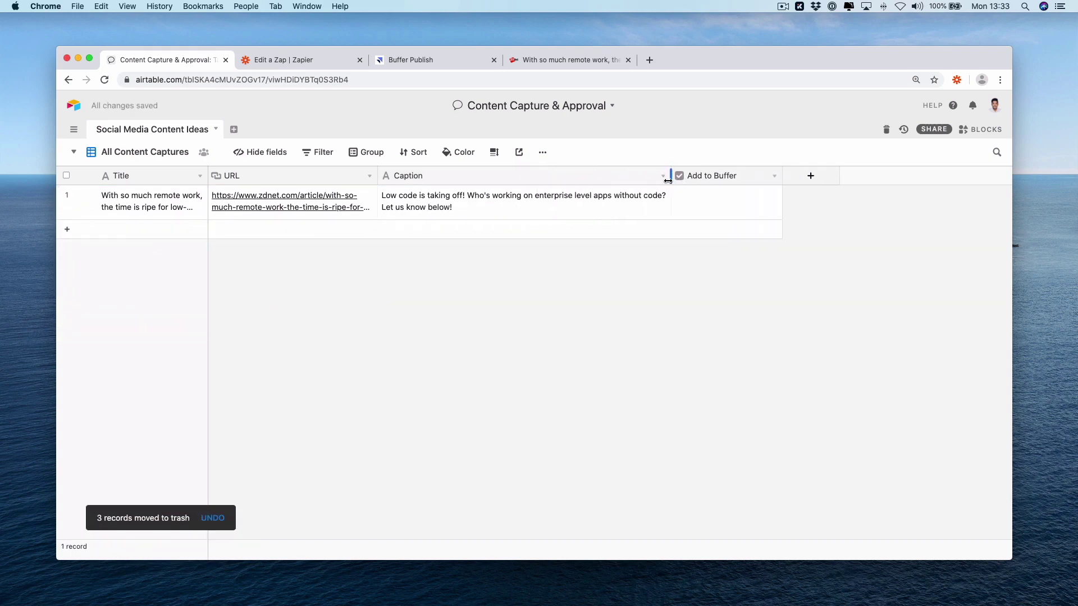
- In the Added to Buffer view, move the Add to Buffer column after Caption
click(158, 160)
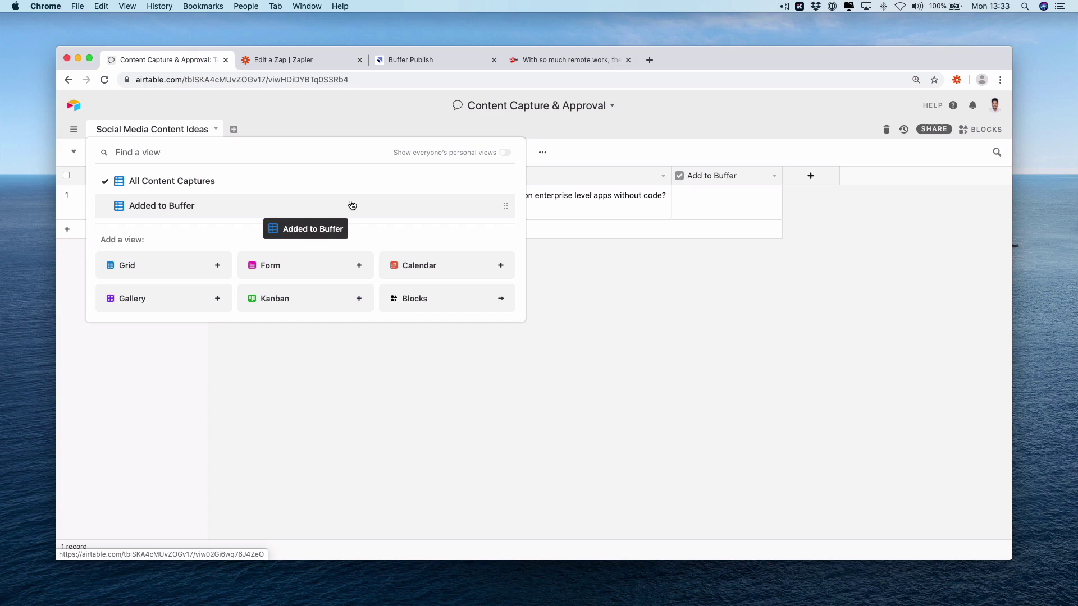
click(199, 209)
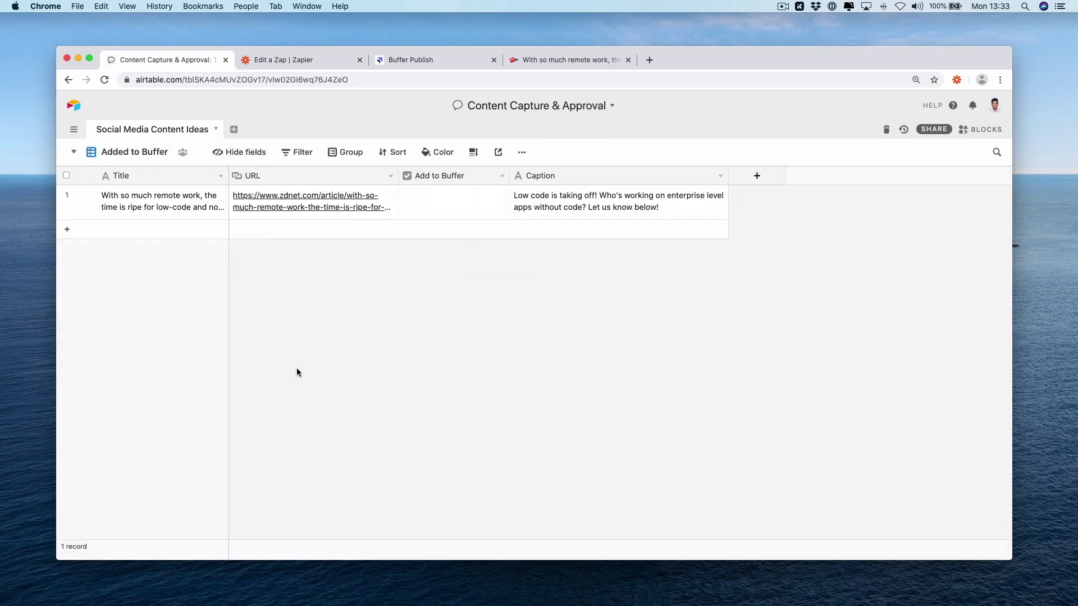
drag(449, 176, 760, 176)
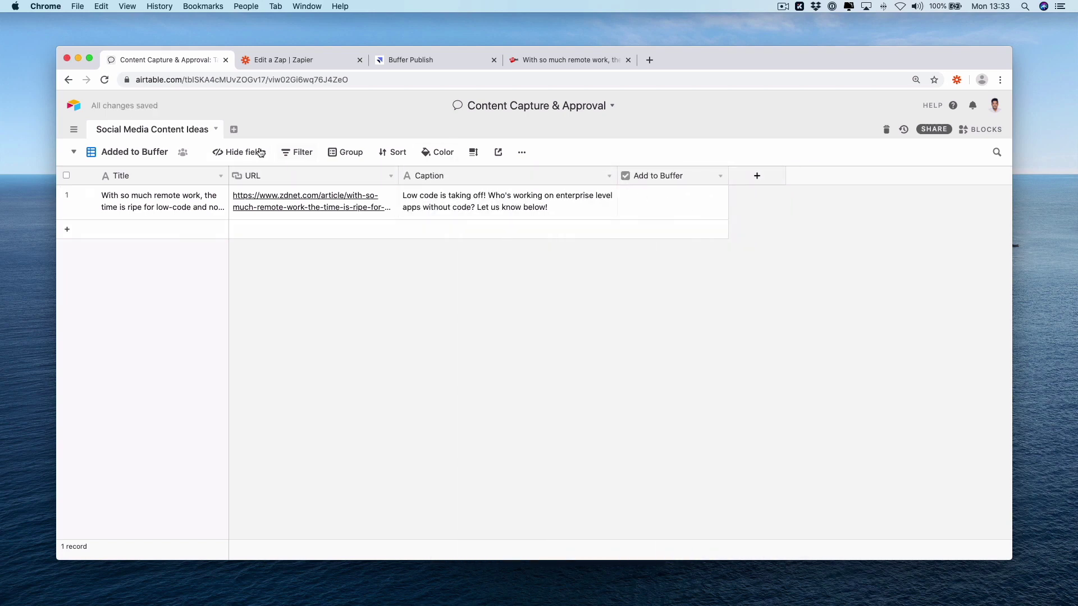
- Filter the view to records where Add to Buffer is checked, then return to All Content Captures
click(307, 153)
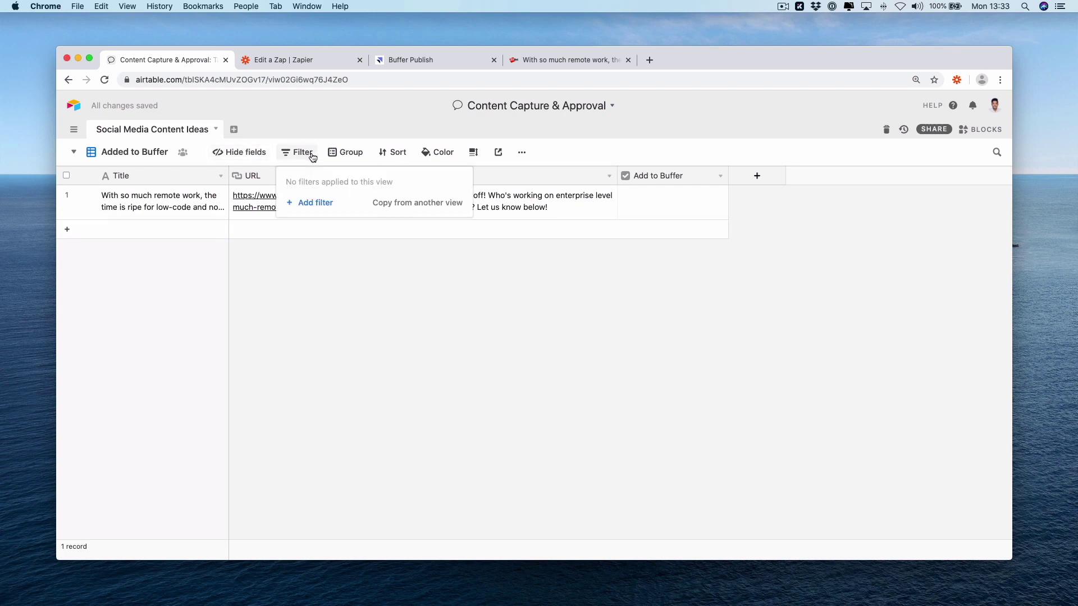
click(306, 203)
click(366, 180)
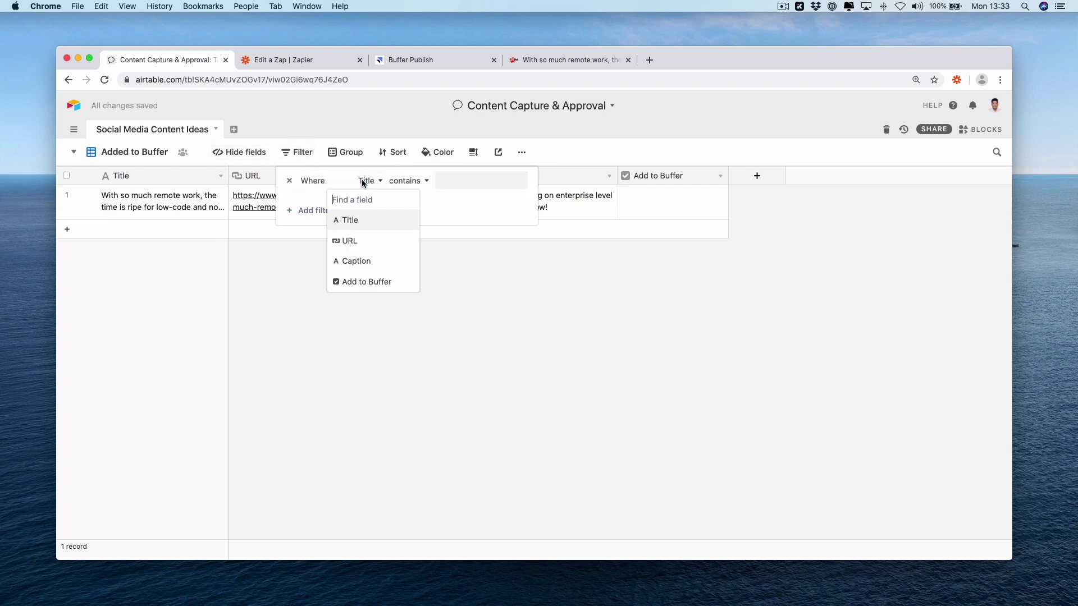
click(373, 280)
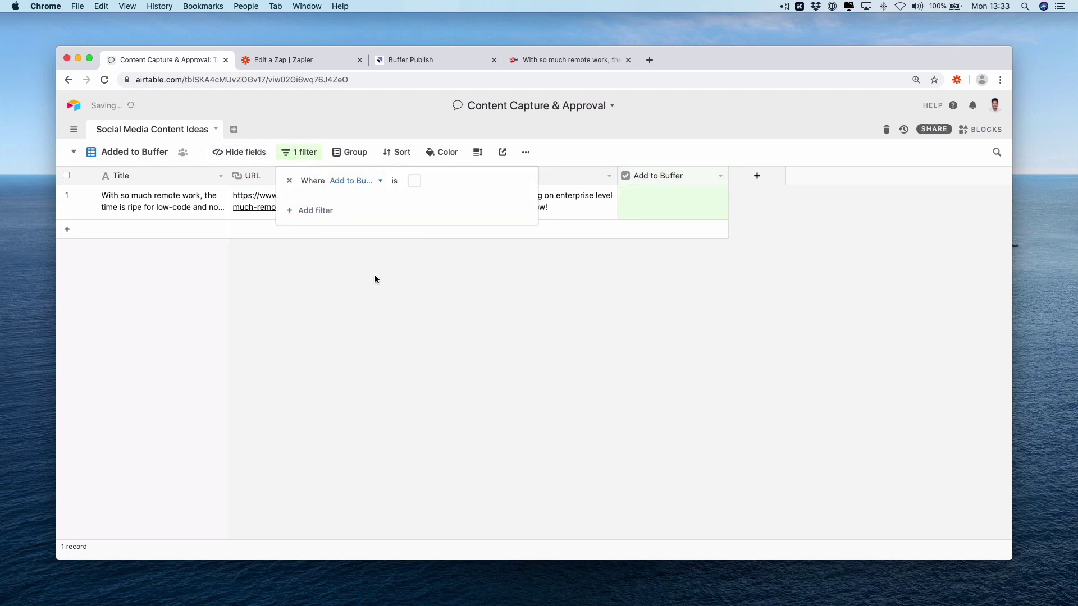
click(412, 183)
click(412, 310)
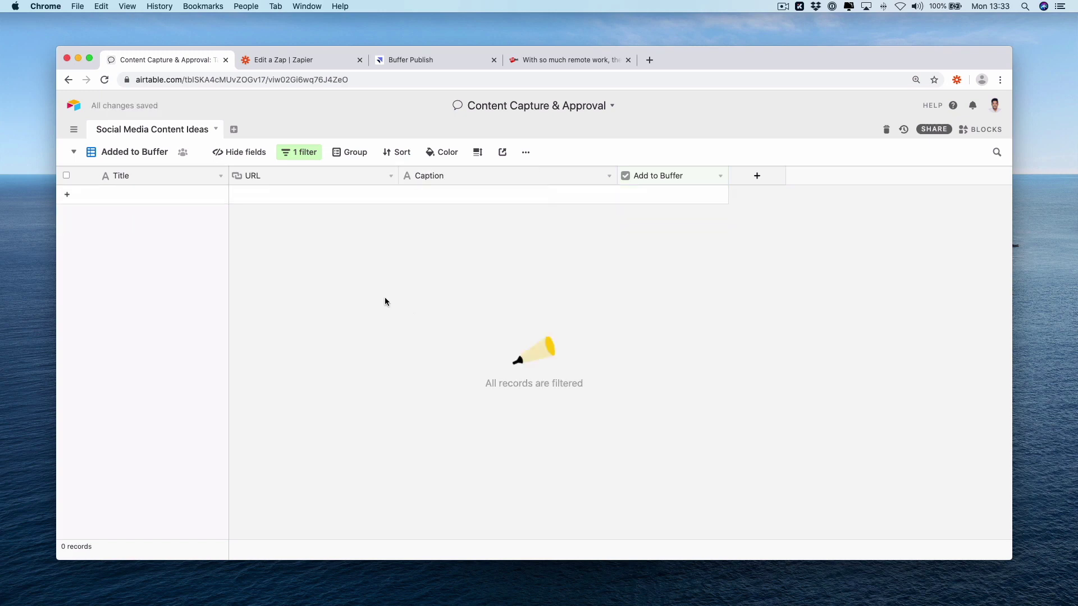
click(153, 157)
click(154, 180)
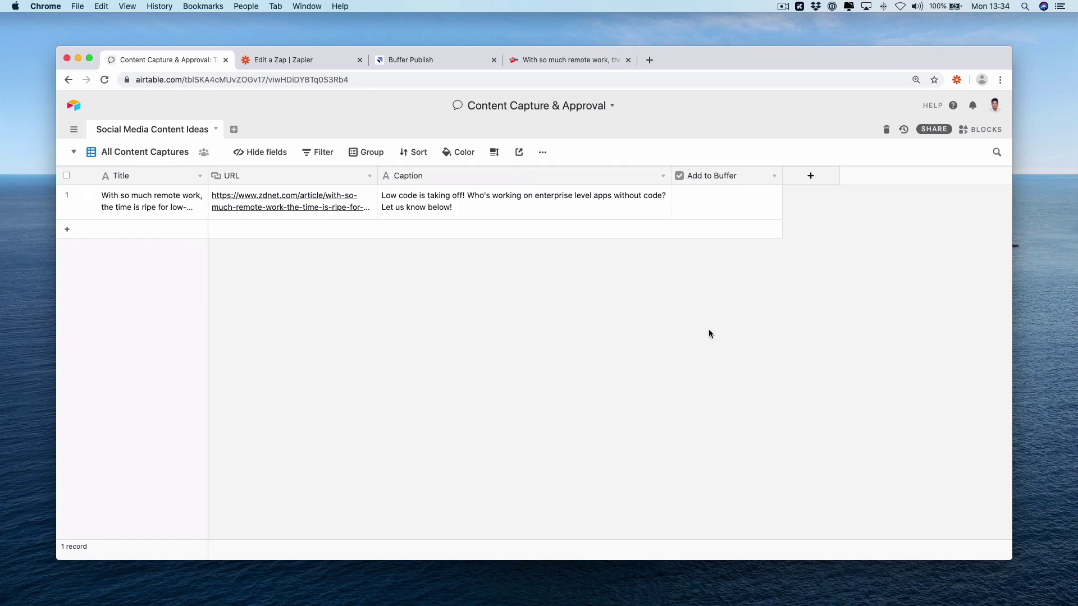
- Tick Add to Buffer on the ZDNet record and confirm it appears in the Added to Buffer view
click(719, 197)
click(725, 199)
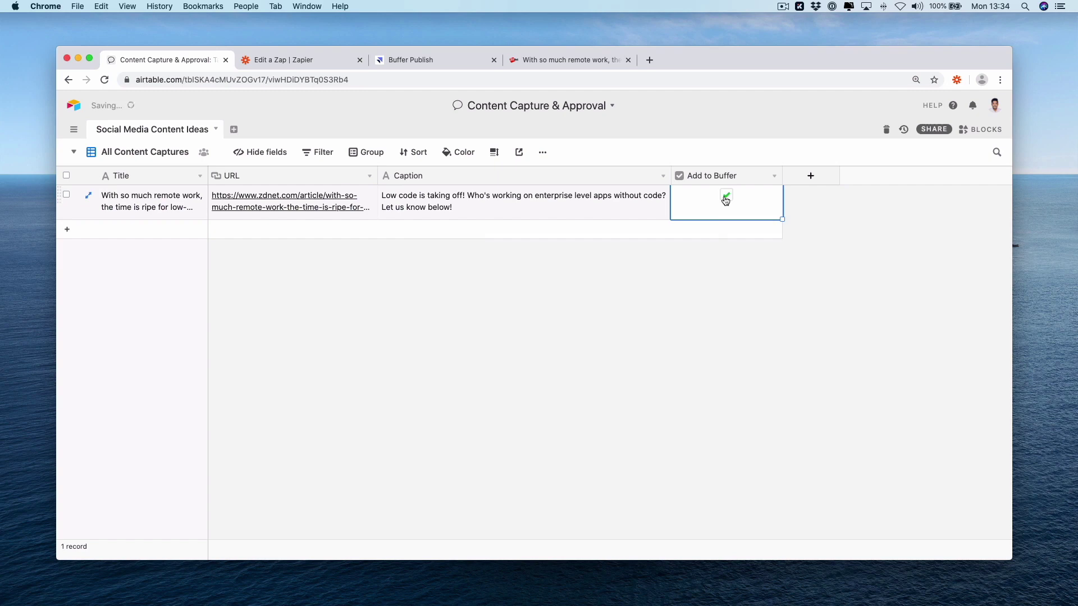
click(132, 154)
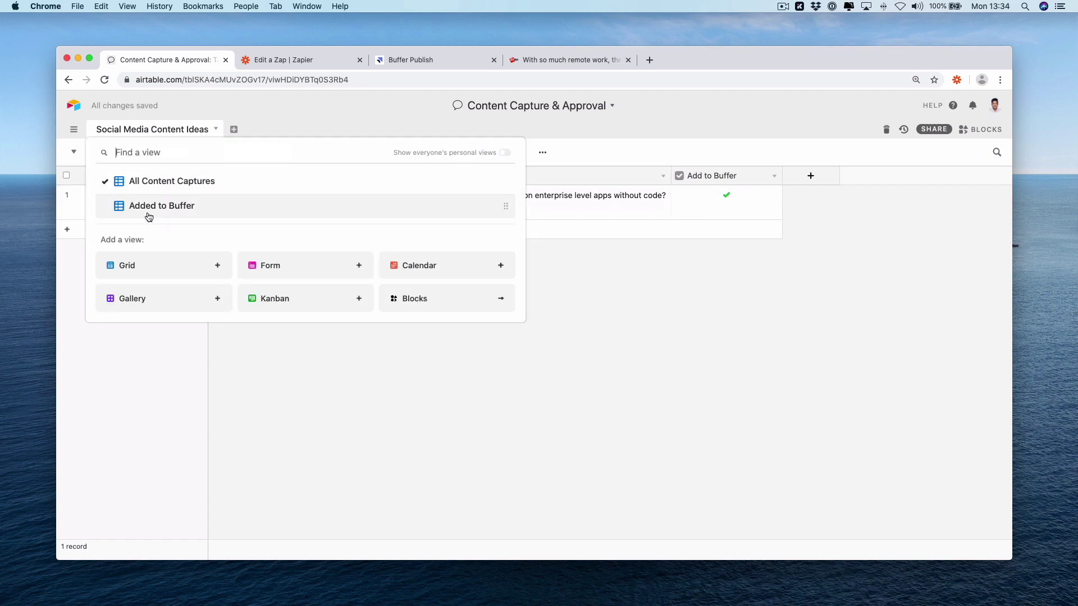
click(149, 216)
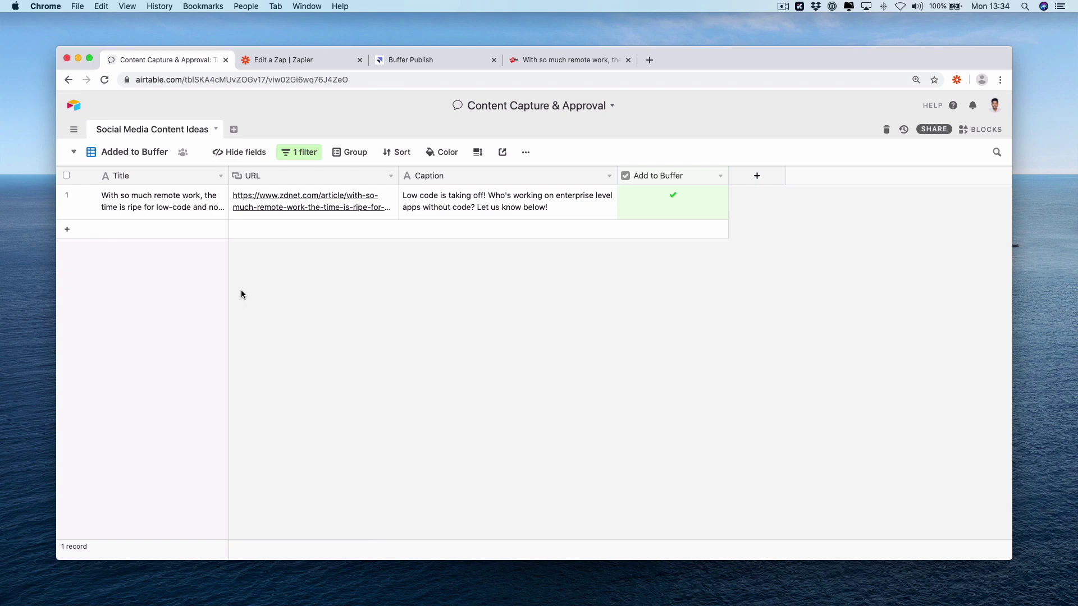
- Delete the Add to Buffer step from the Social Content Capture Zap
click(311, 59)
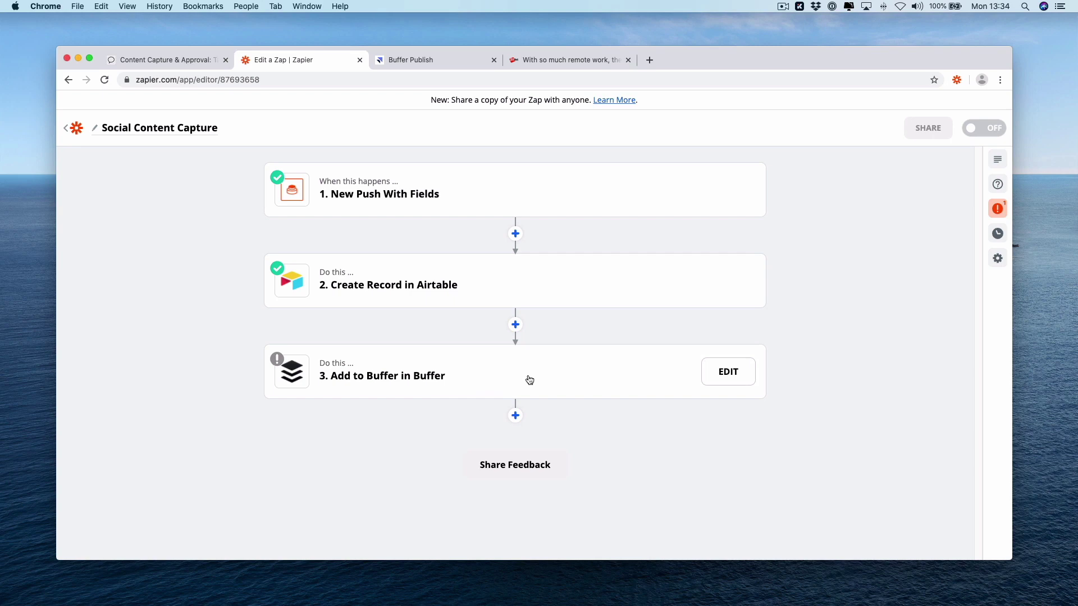
click(724, 373)
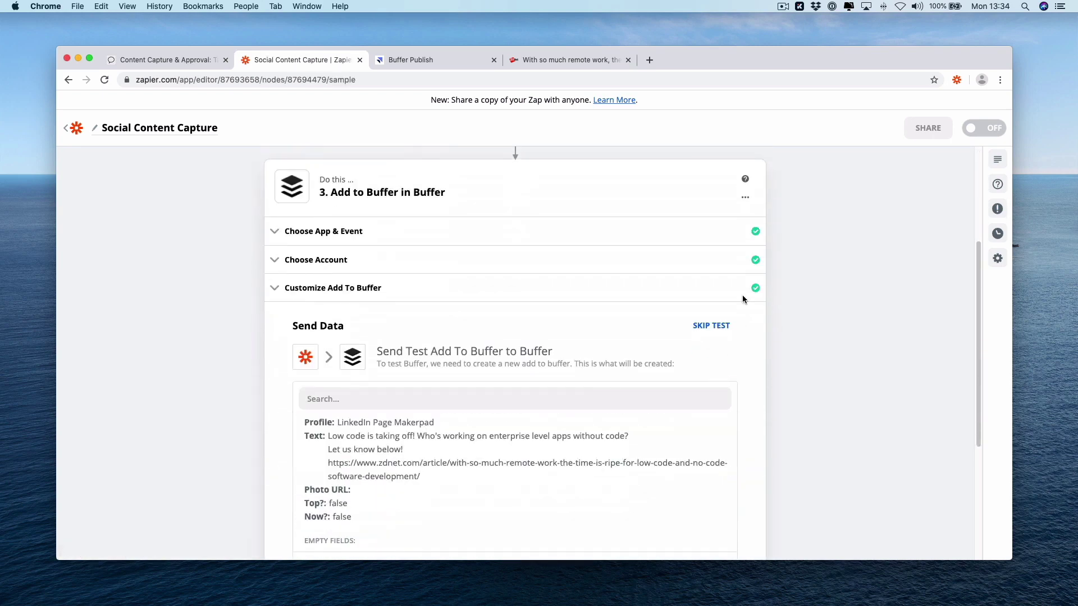
click(744, 198)
click(705, 245)
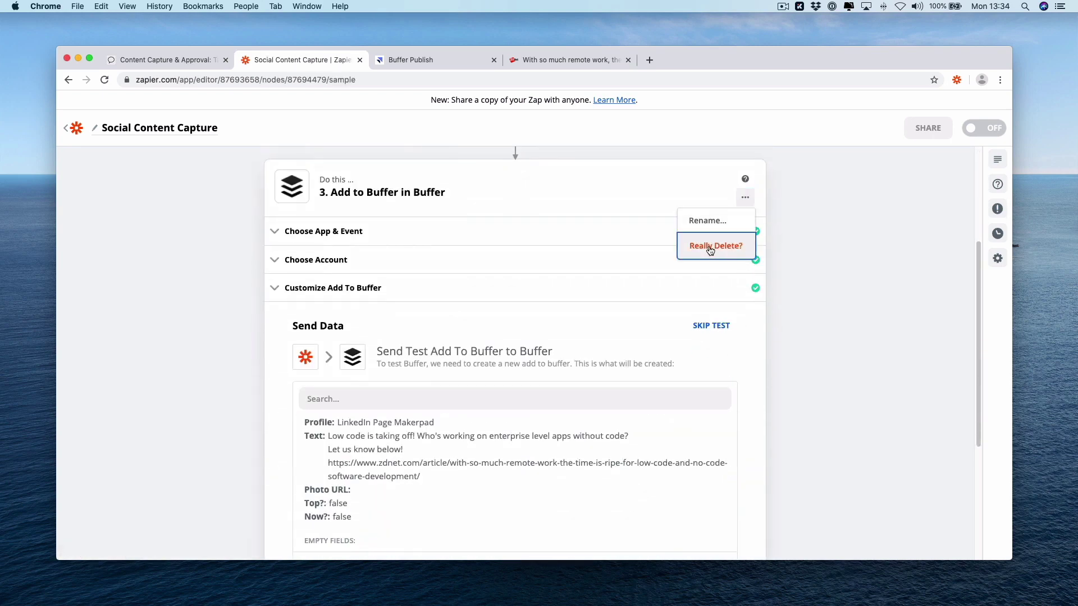
click(710, 247)
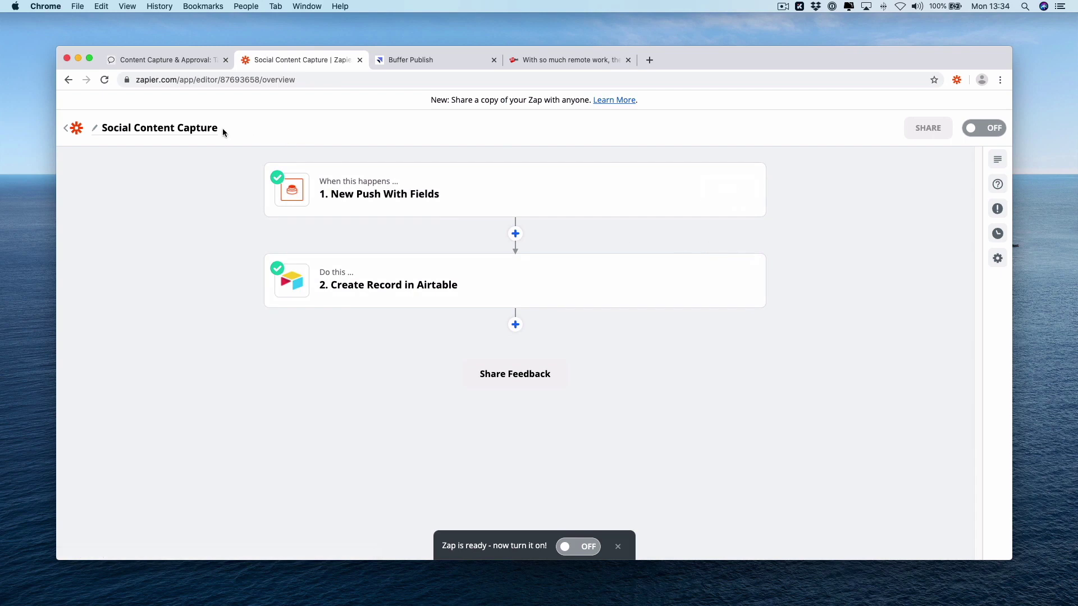
- Rename the Zap to 'Social Content Capture to Airtable' and turn it on
click(200, 130)
click(207, 132)
text(to Airtable)
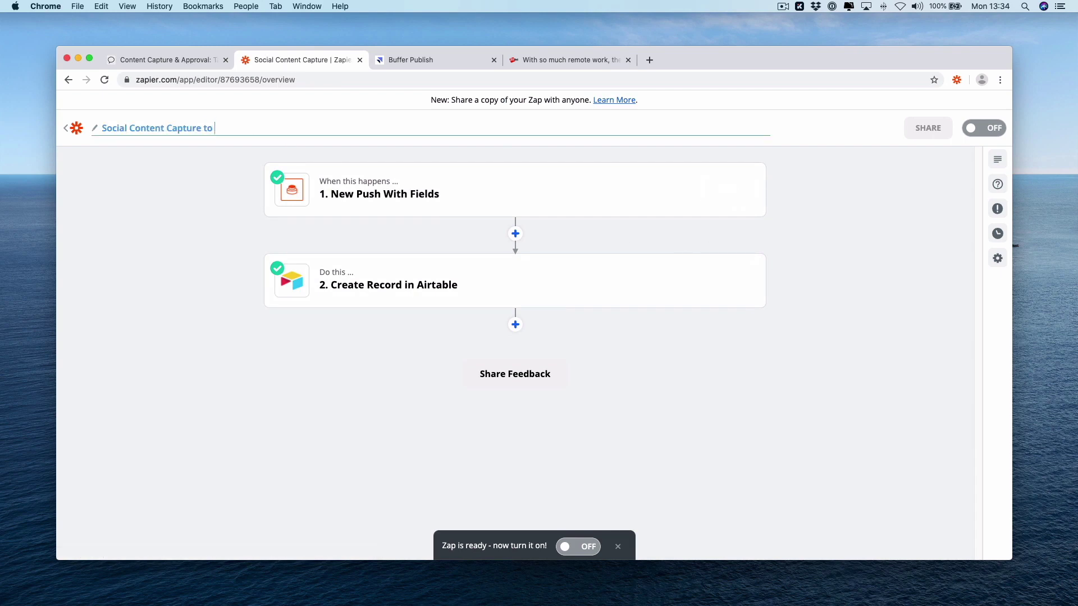
click(116, 215)
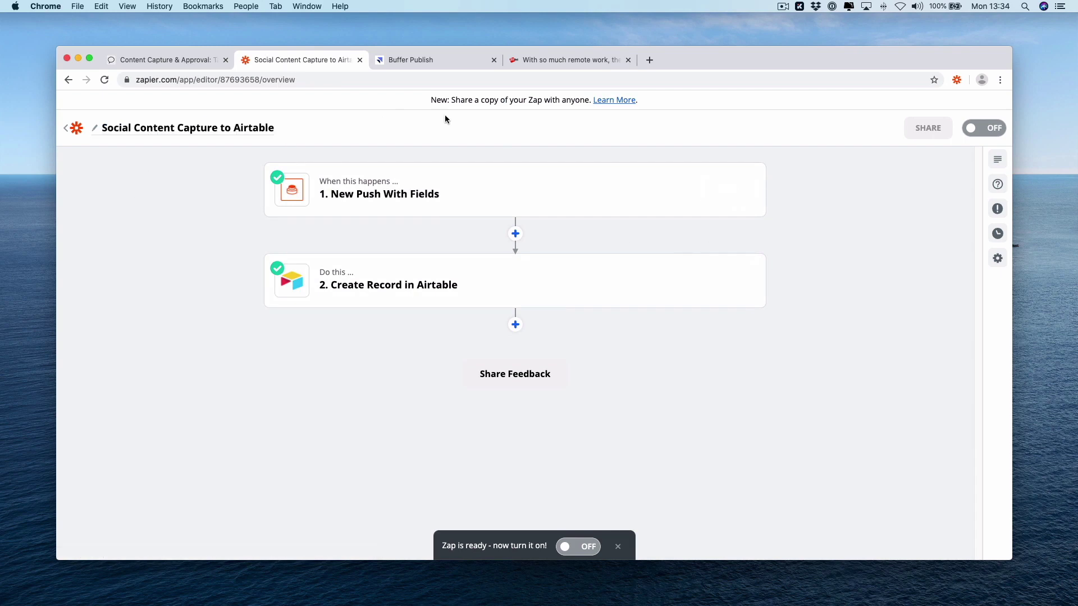
click(1003, 126)
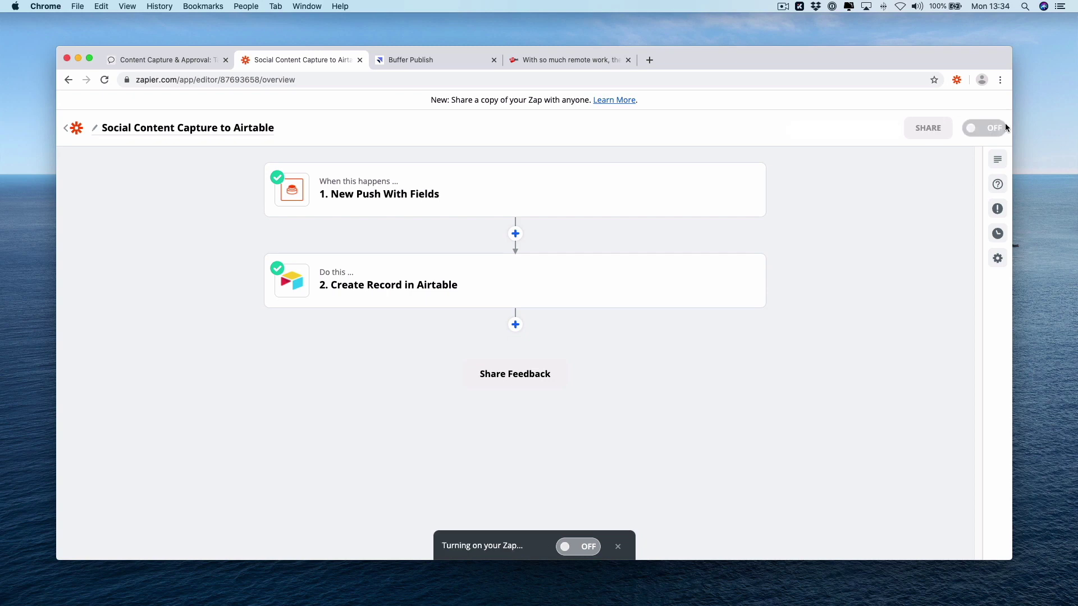
- Create a new Zap named 'Approved Social Content - Airtable Links to Buffer'
click(79, 135)
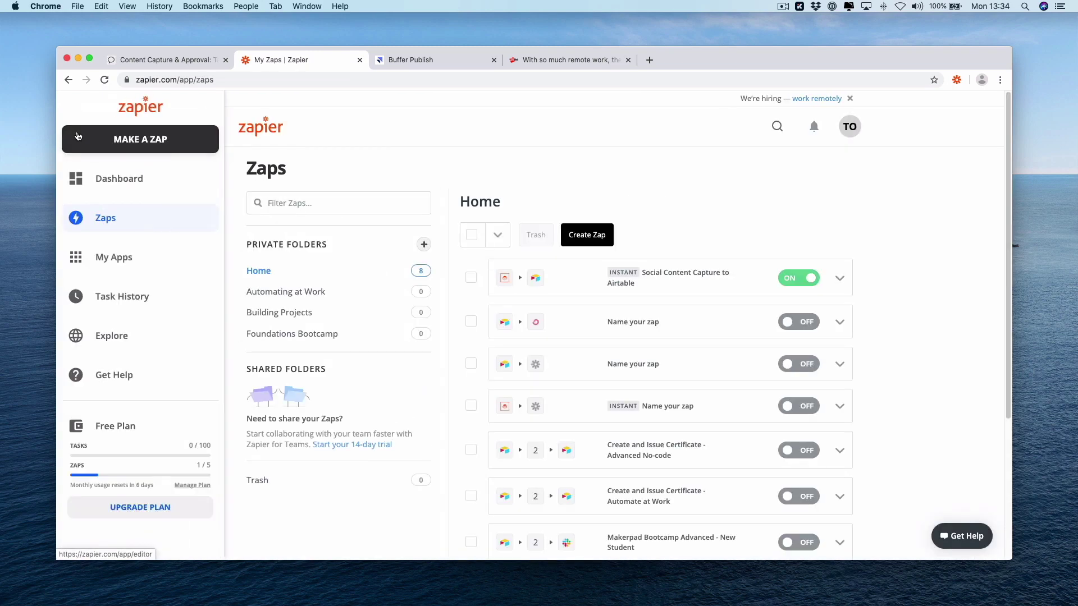
click(78, 136)
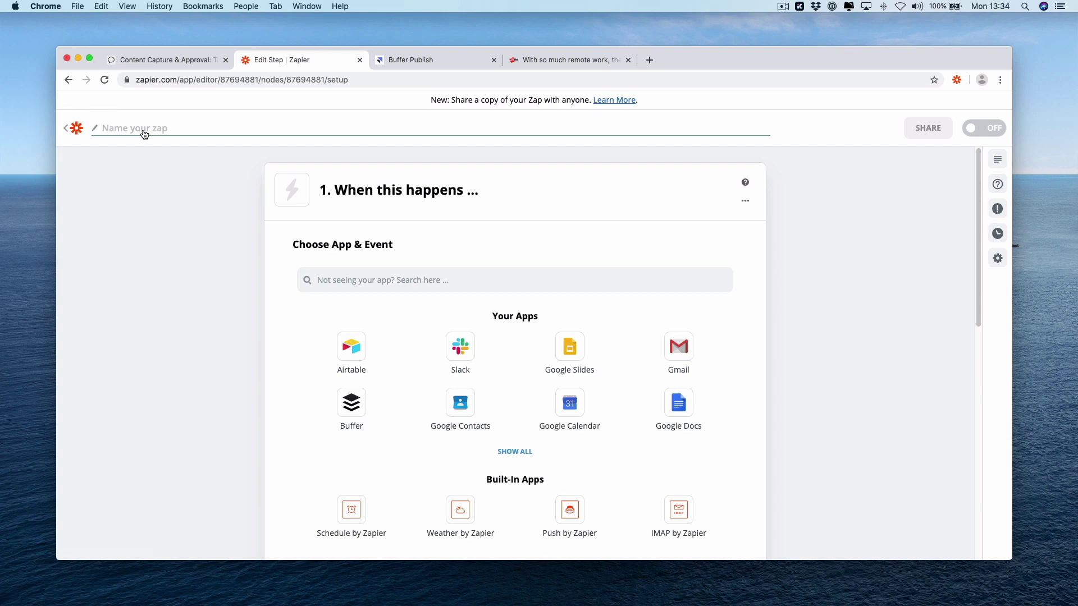
click(144, 129)
text(Approved Social Content - Airtable Links to Buffer)
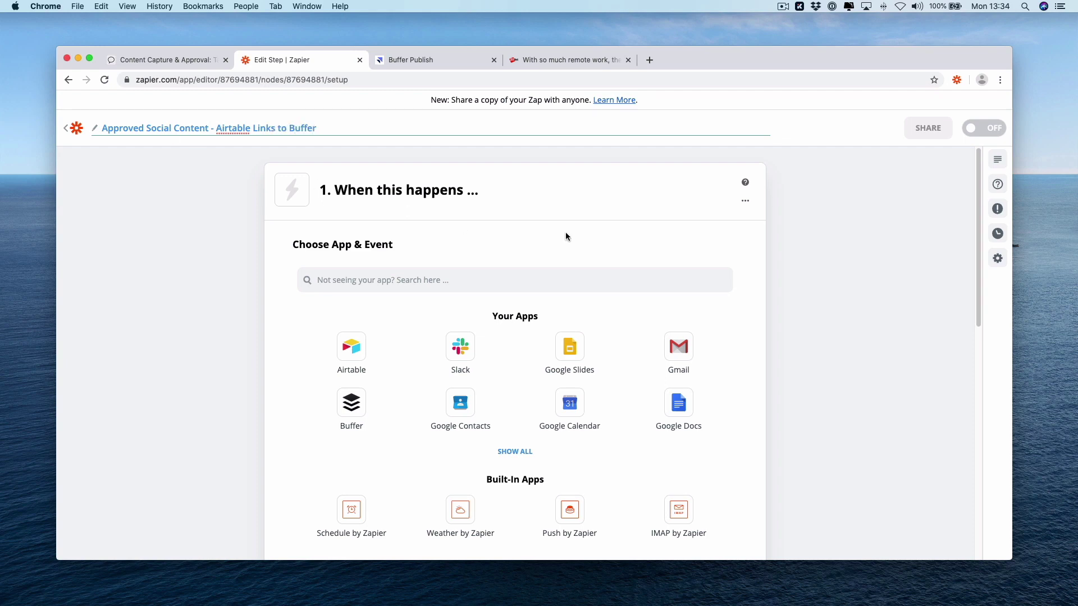
key(Return)
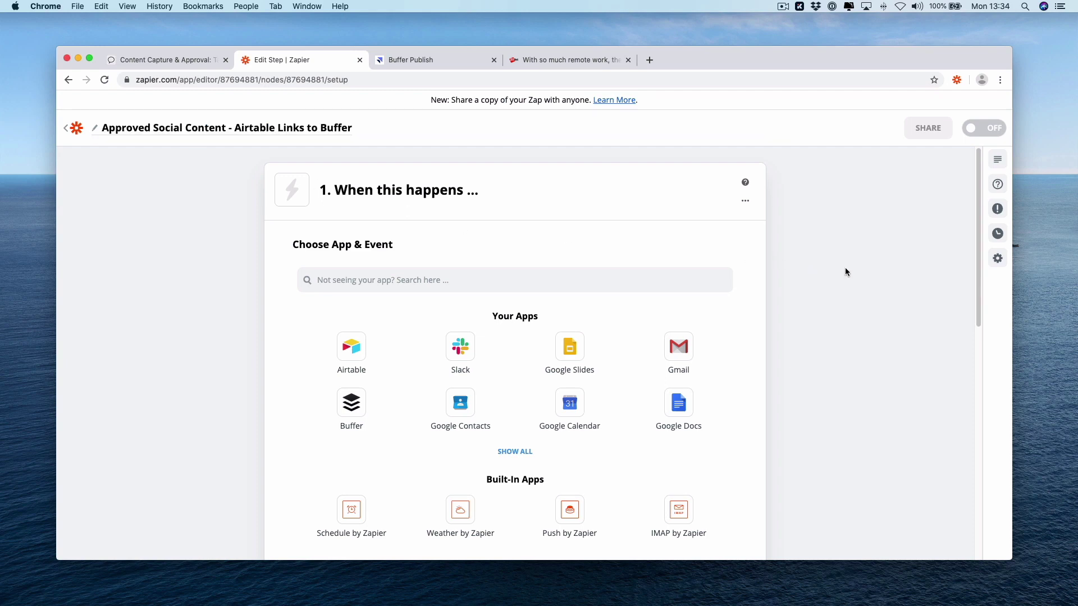
click(475, 278)
- Set the trigger to Airtable's New Record in View using the connected Airtable account
text(airr)
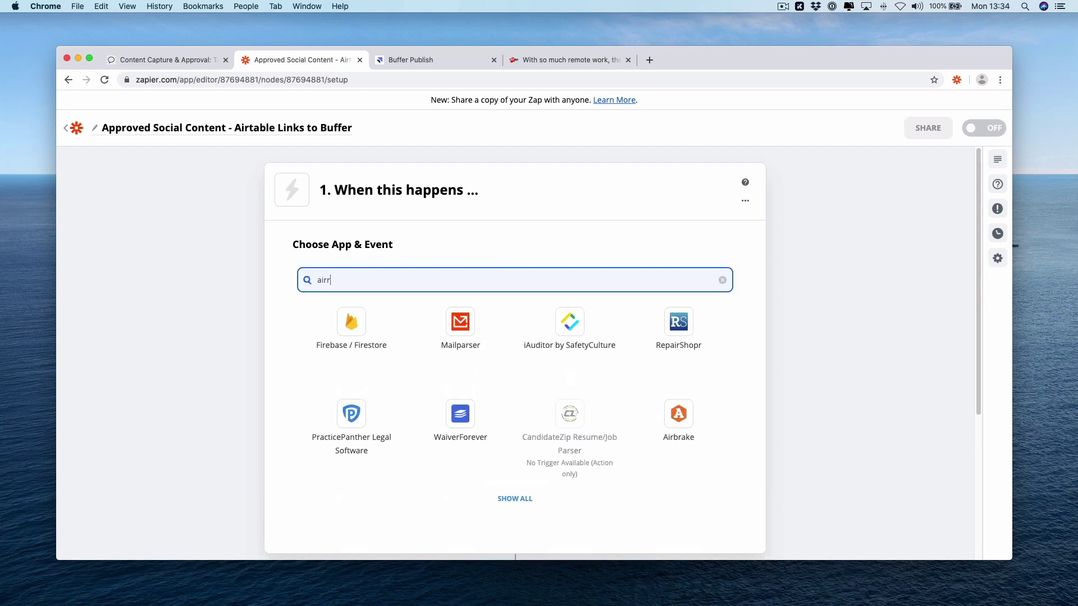
key(BackSpace)
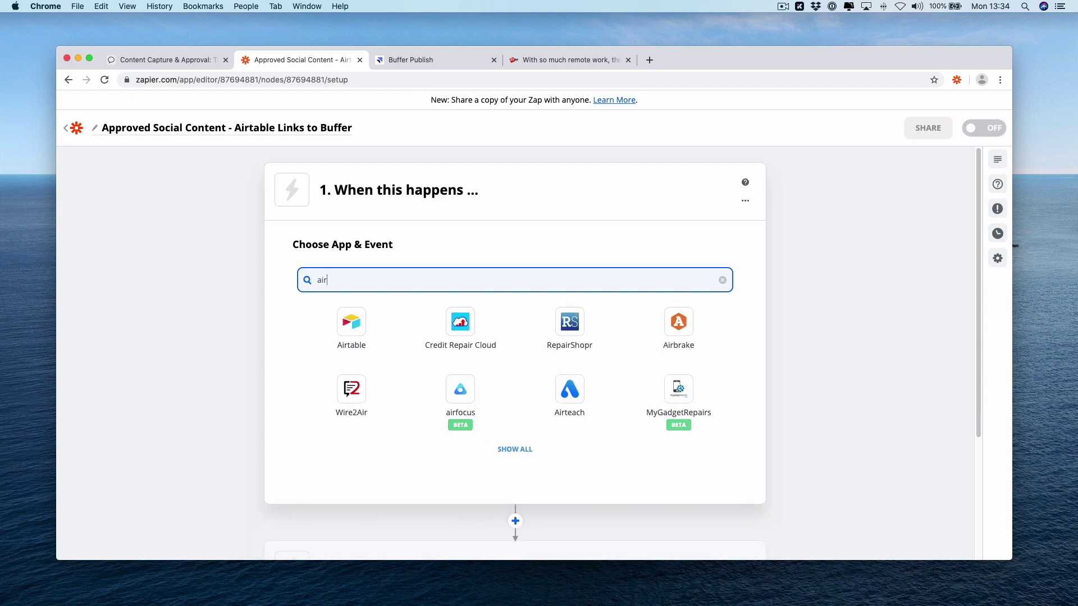
click(372, 337)
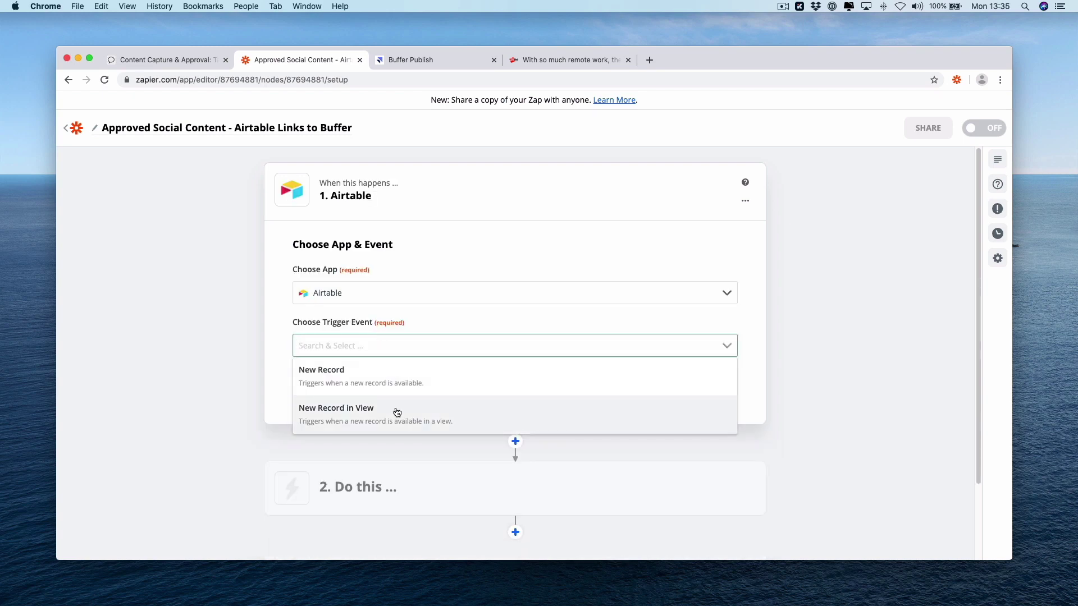
click(395, 407)
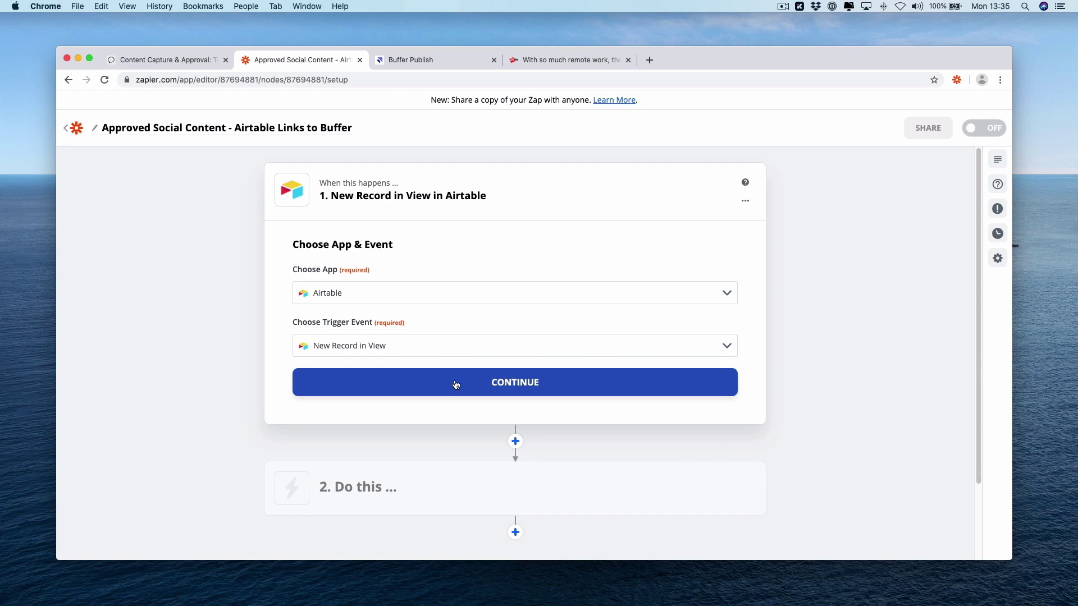
click(455, 384)
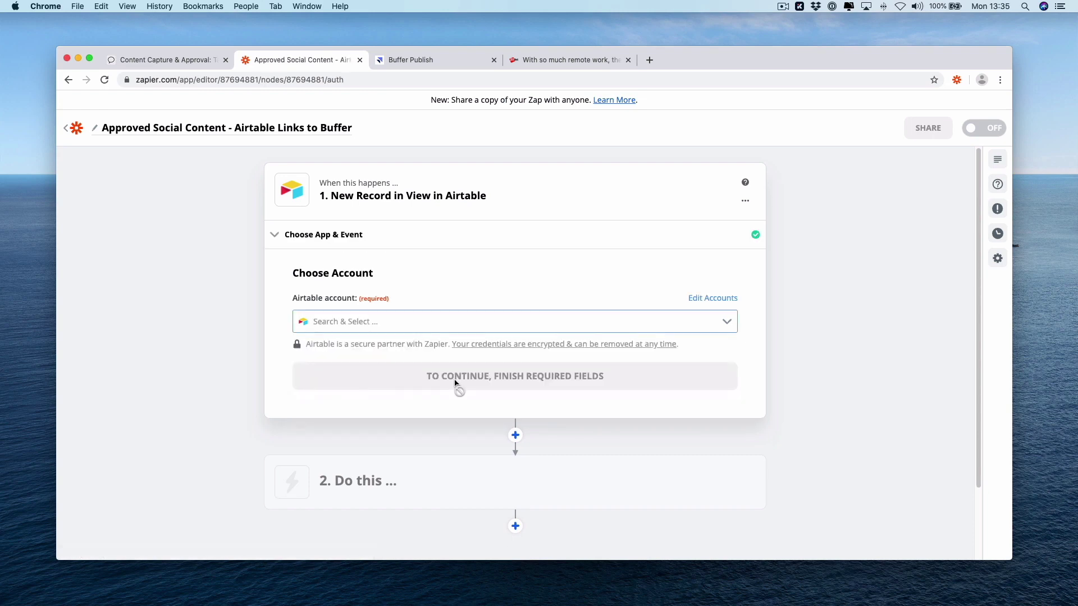
click(500, 316)
click(498, 351)
click(505, 375)
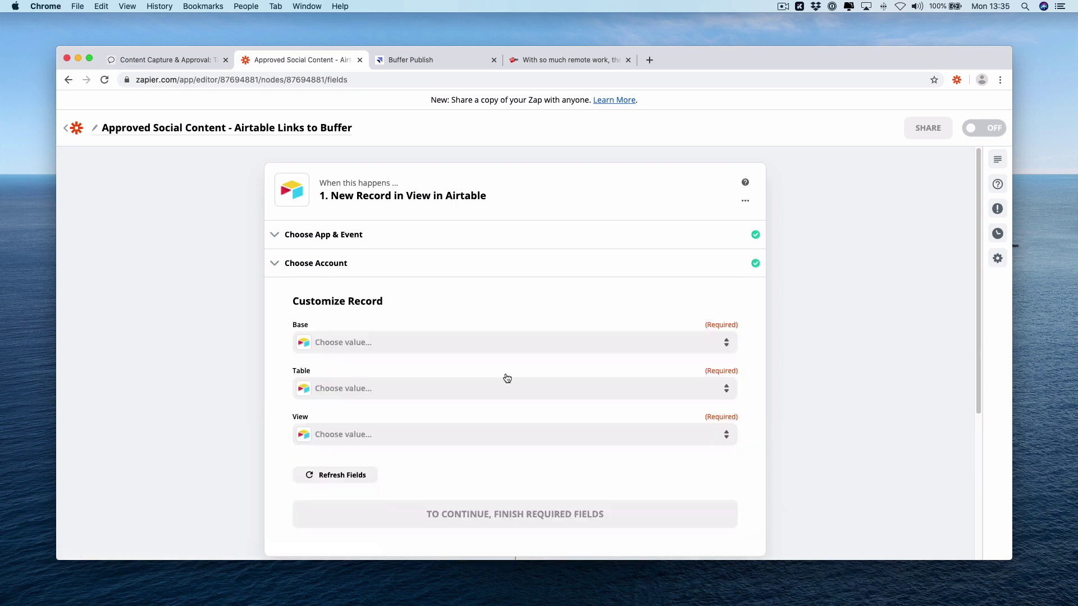
- Point the trigger at Content Capture & Approval, Social Media Content Ideas, Added to Buffer view, and test it
click(513, 349)
click(500, 443)
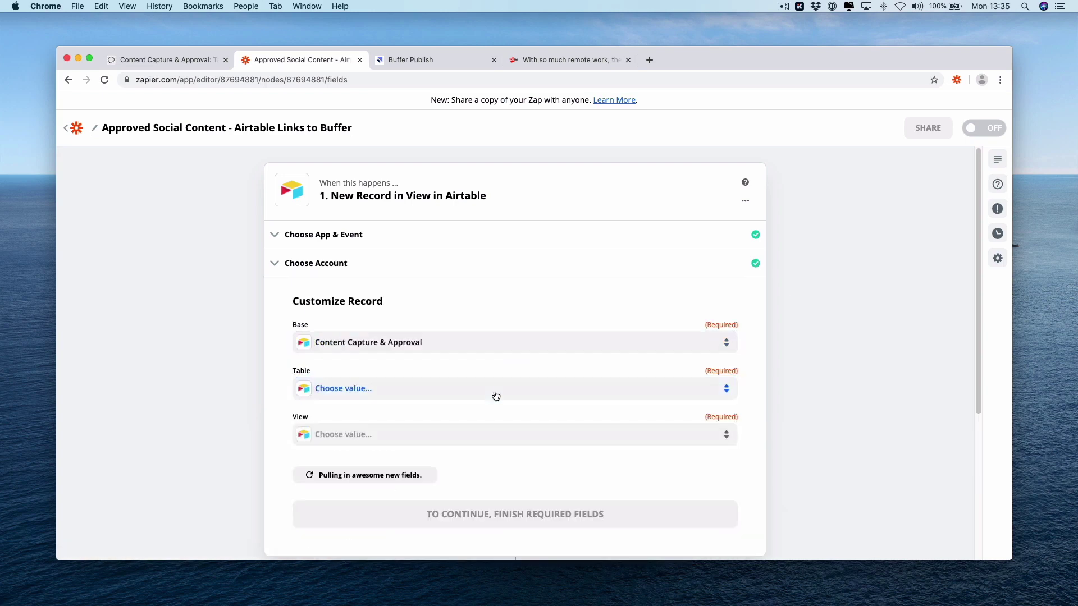
click(495, 396)
click(492, 492)
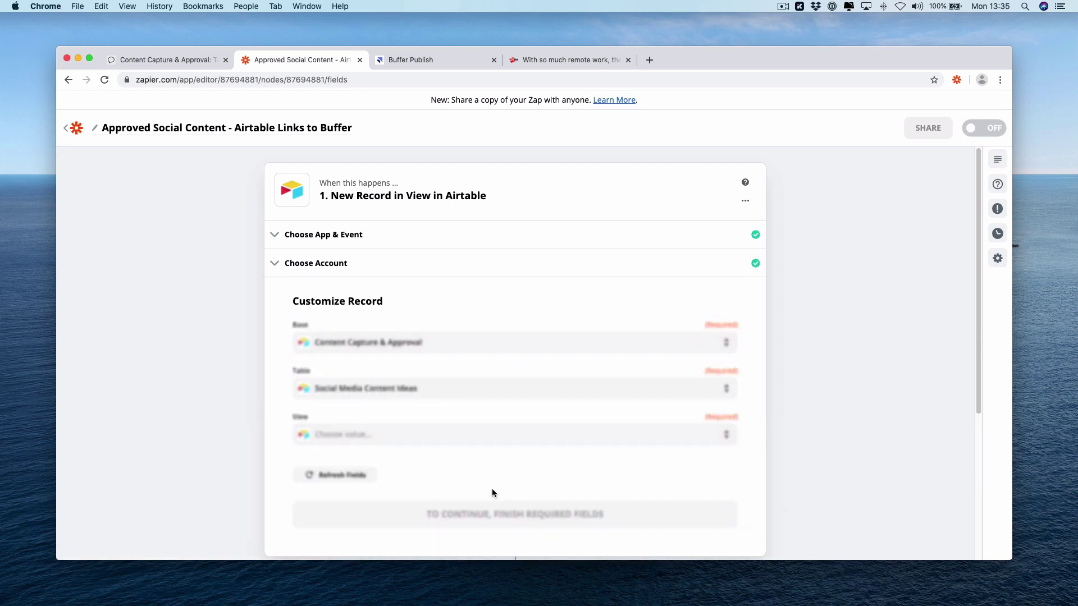
click(507, 435)
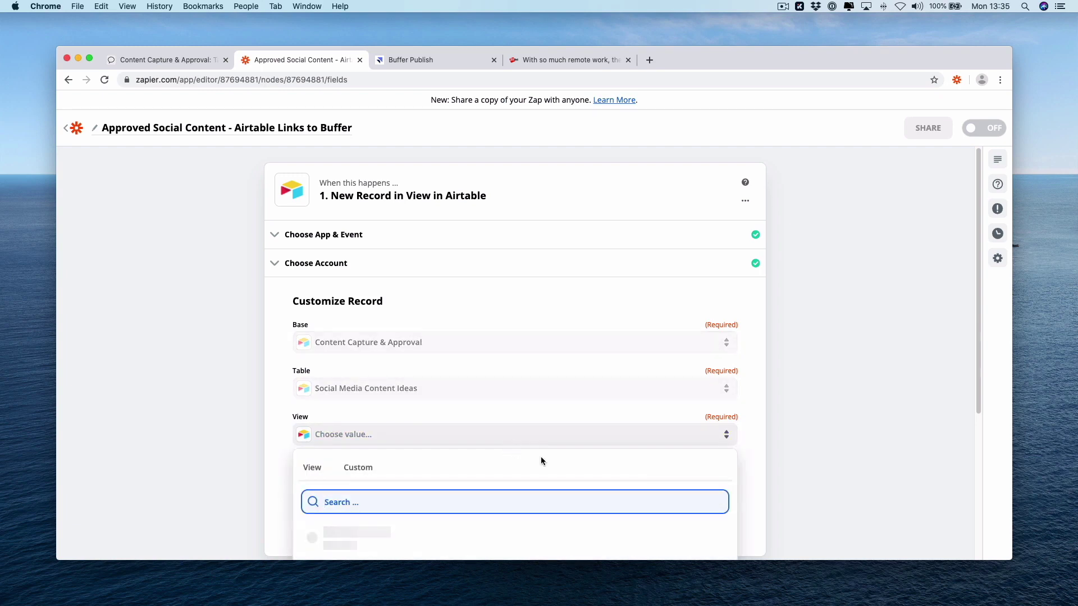
scroll(789, 491, down, 2)
click(500, 444)
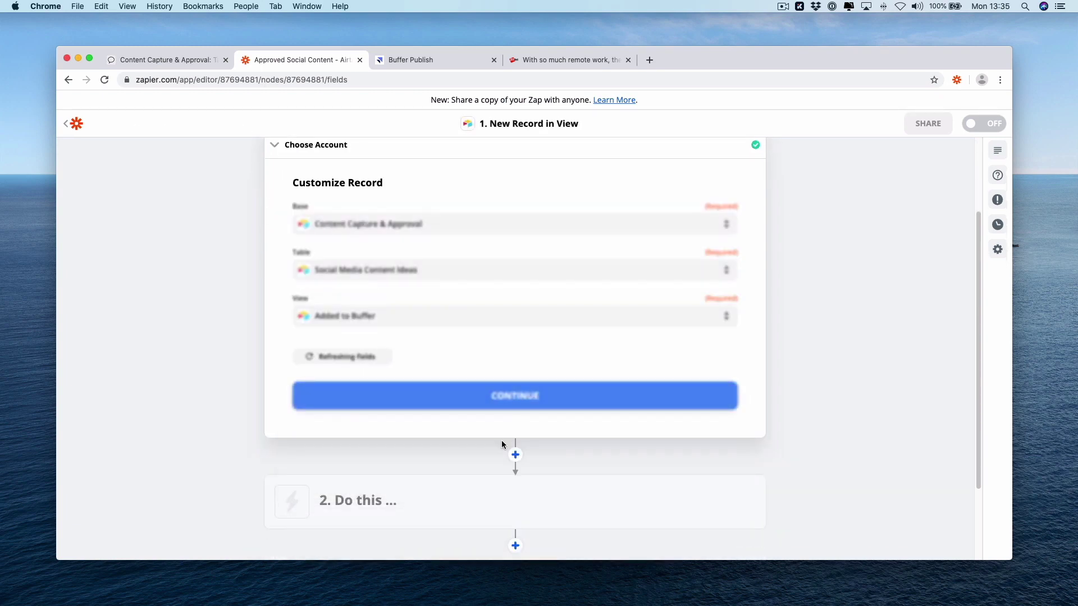
click(524, 408)
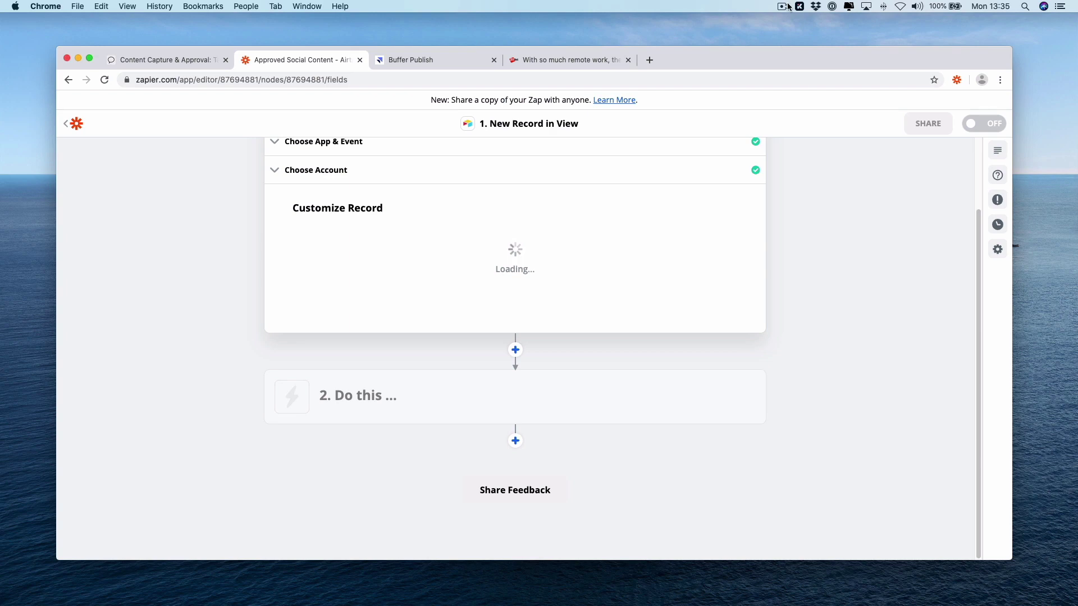
click(514, 394)
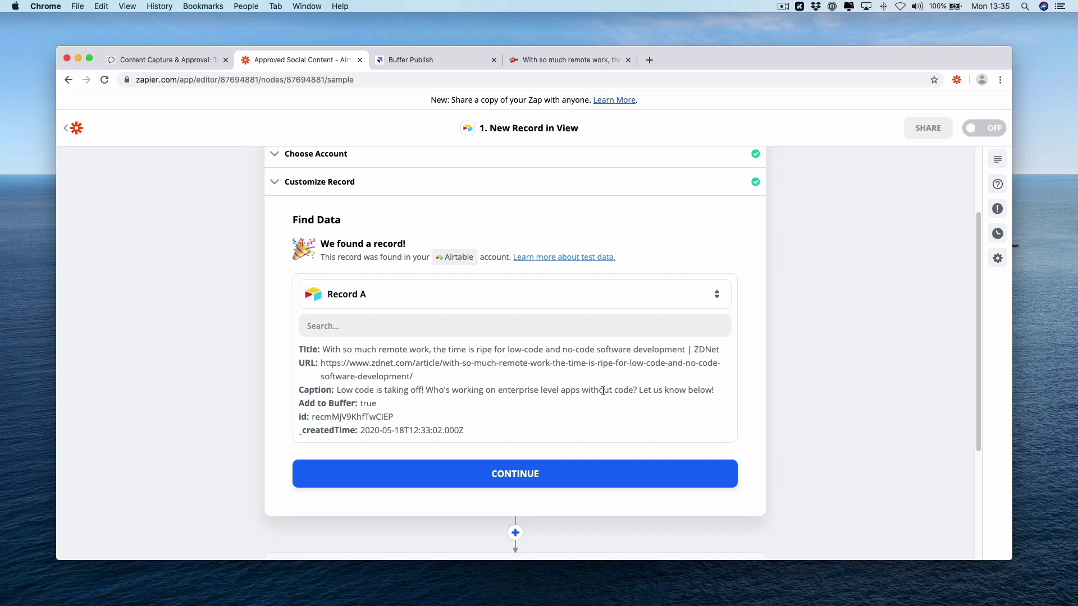
- Add a Buffer 'Add to Buffer' action using the Buffer account and LinkedIn Page Makerpad profile
click(514, 473)
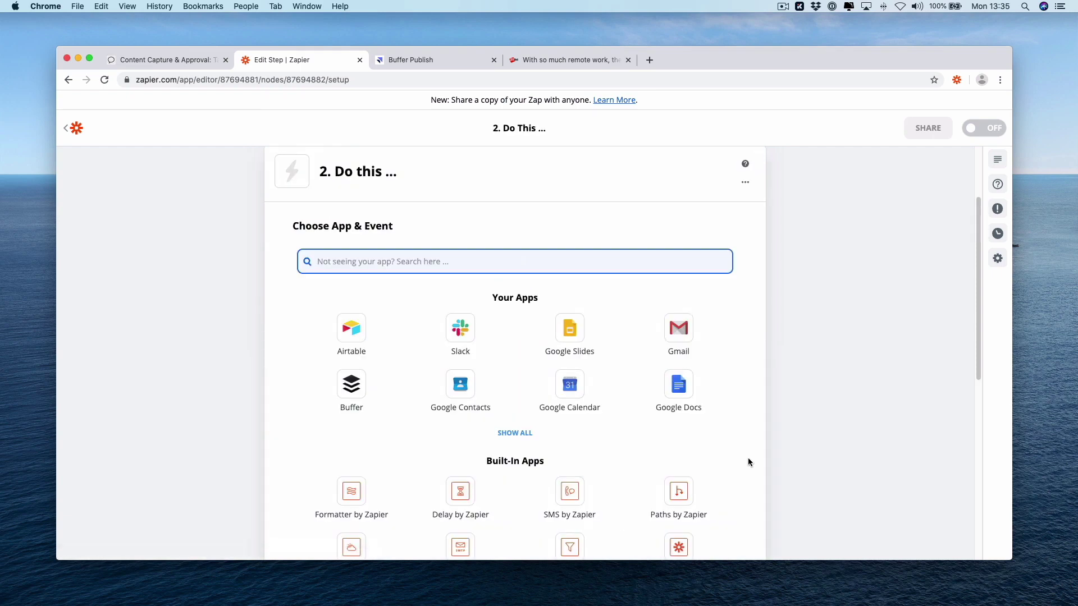
click(369, 400)
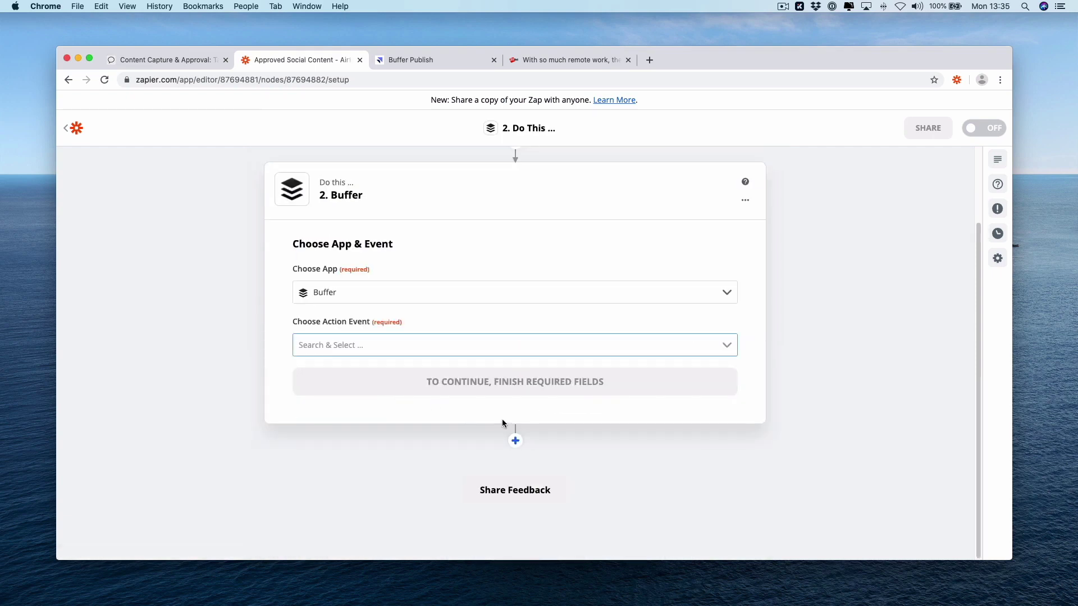
click(502, 339)
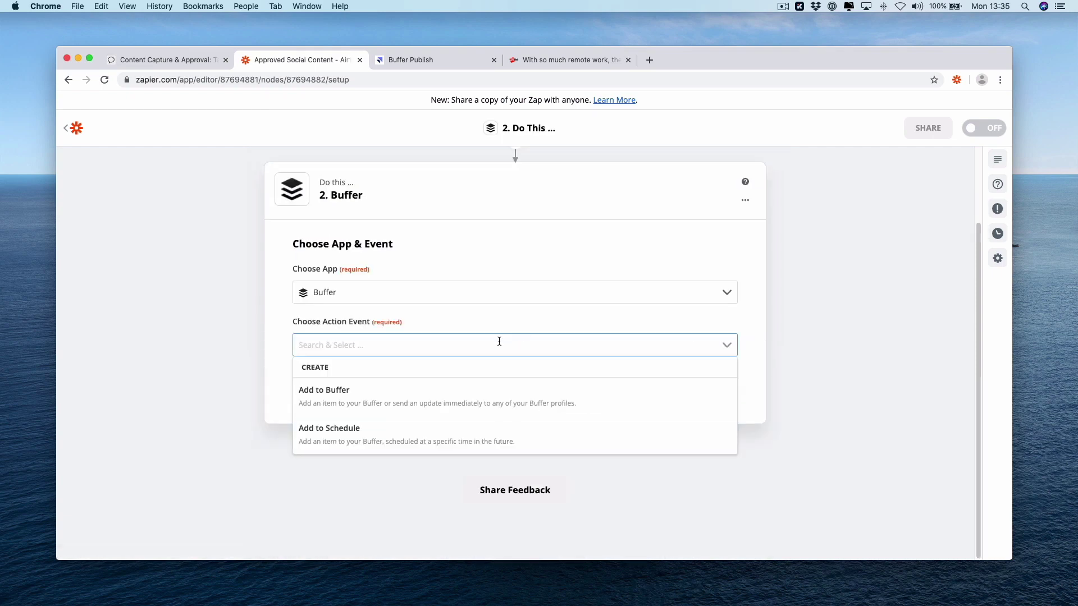
click(503, 389)
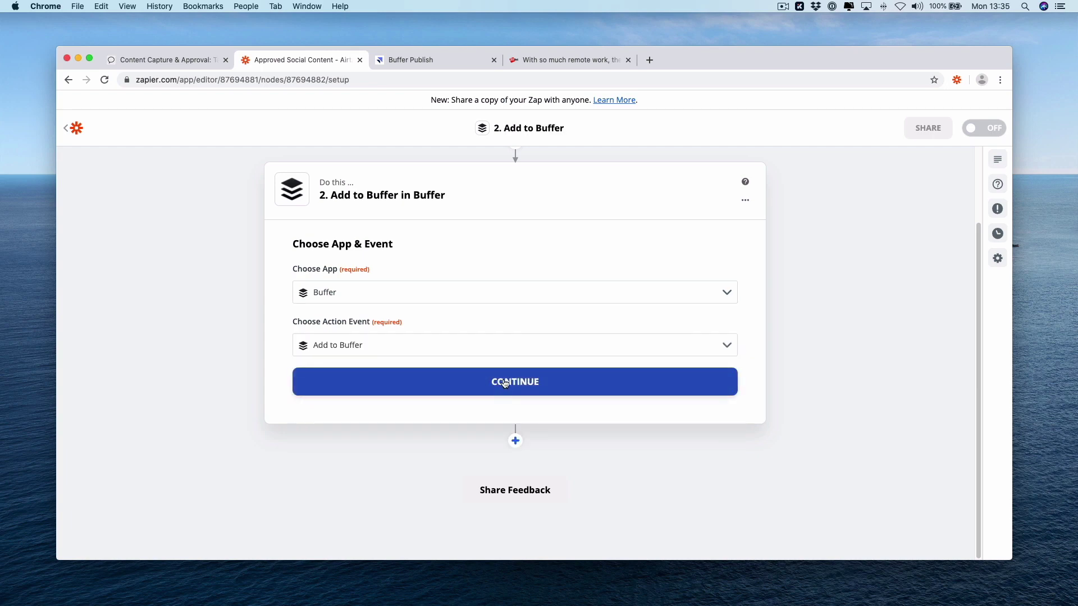
click(504, 383)
click(503, 318)
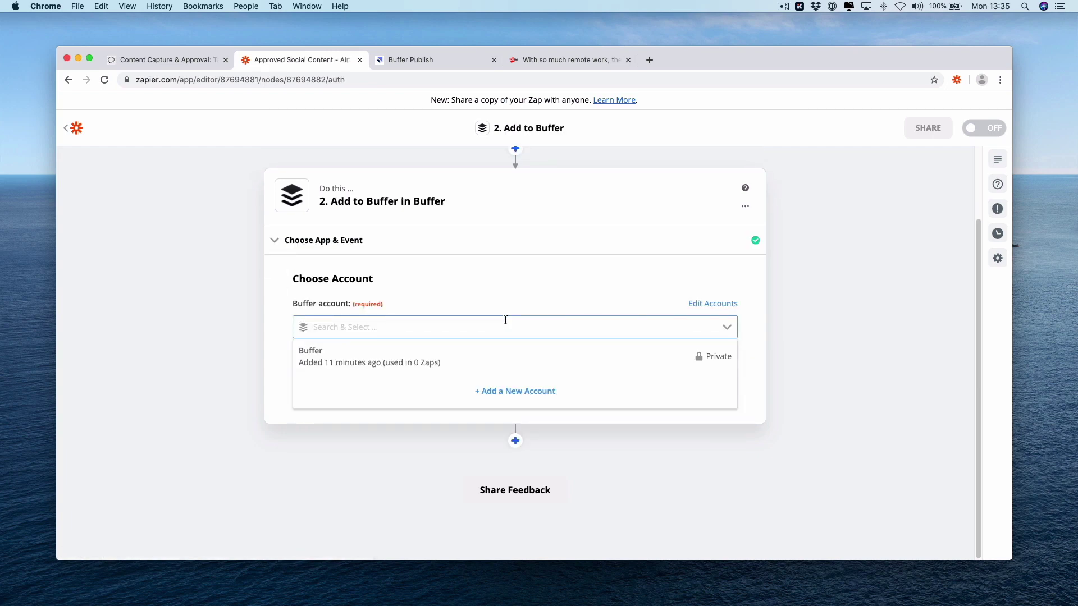
click(500, 357)
click(505, 380)
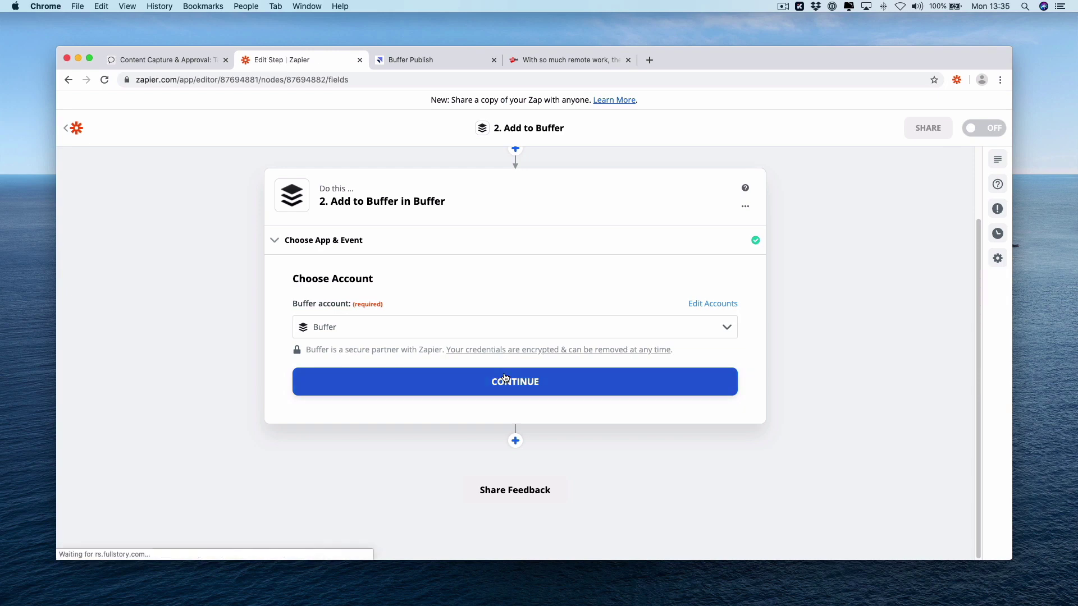
click(436, 332)
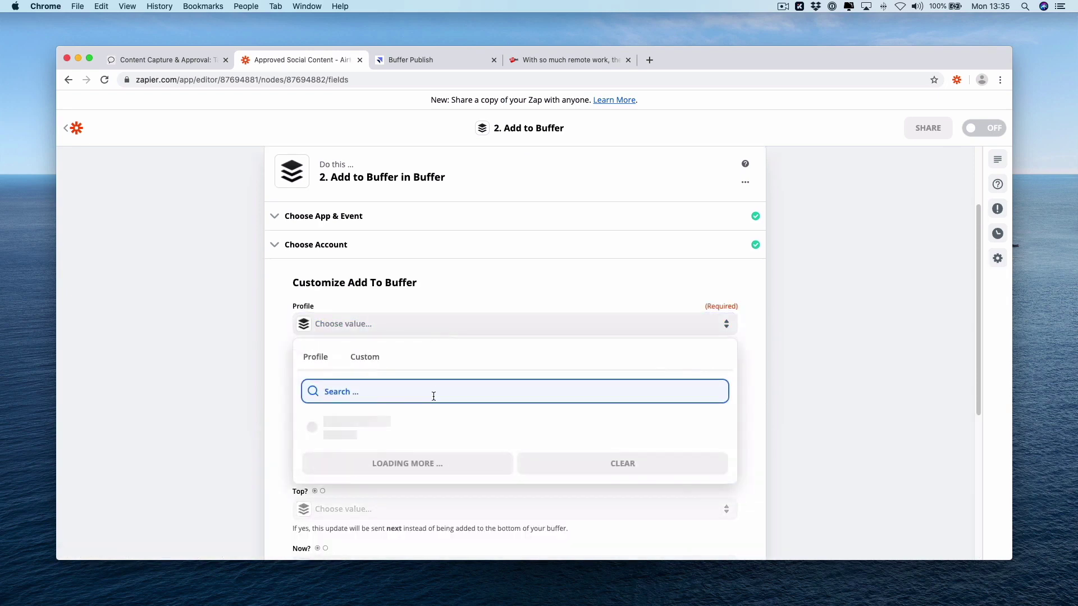
click(429, 479)
- Fill the update text with the Airtable Caption, then the URL on a second line
scroll(850, 425, down, 2)
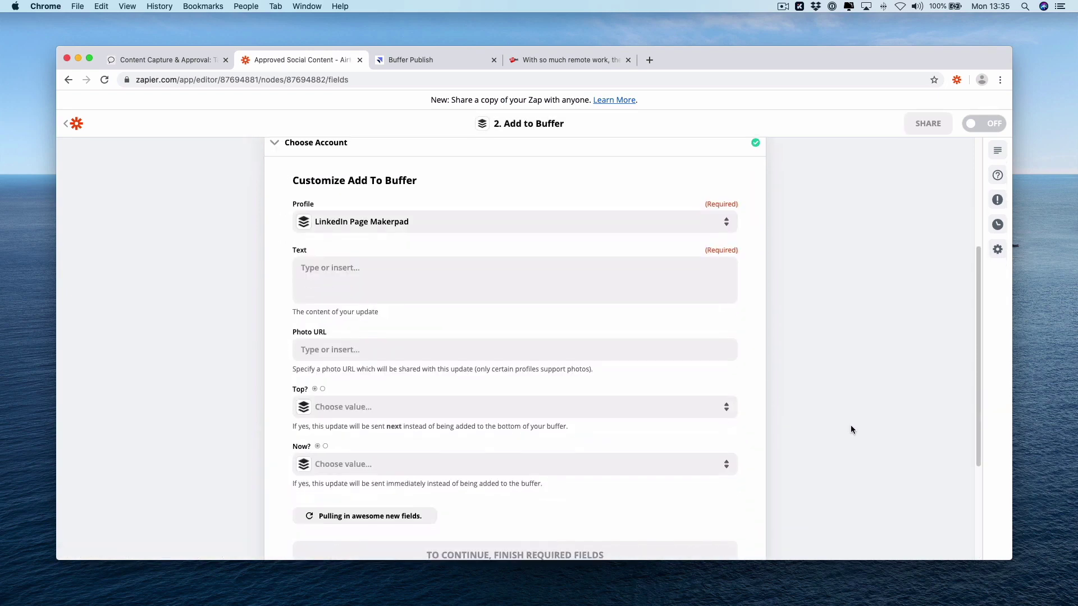
click(472, 268)
click(359, 464)
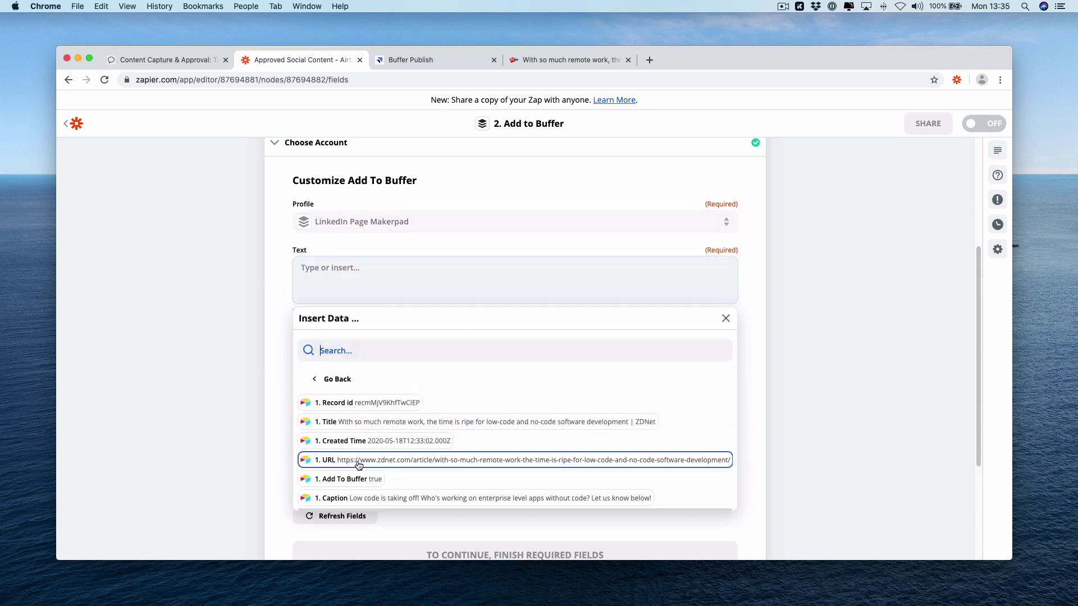
click(364, 498)
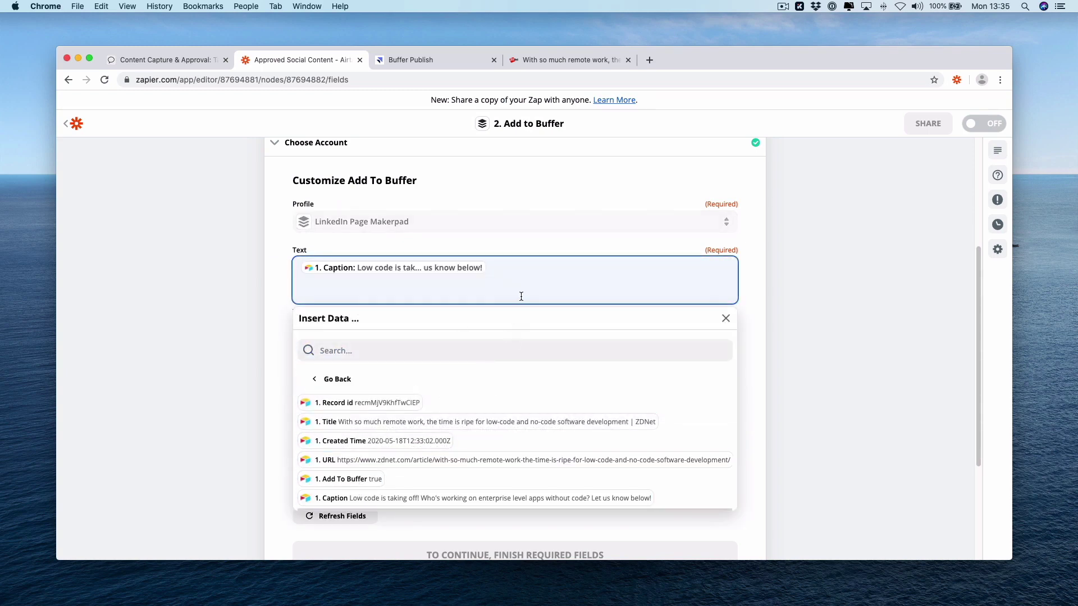
key(Return)
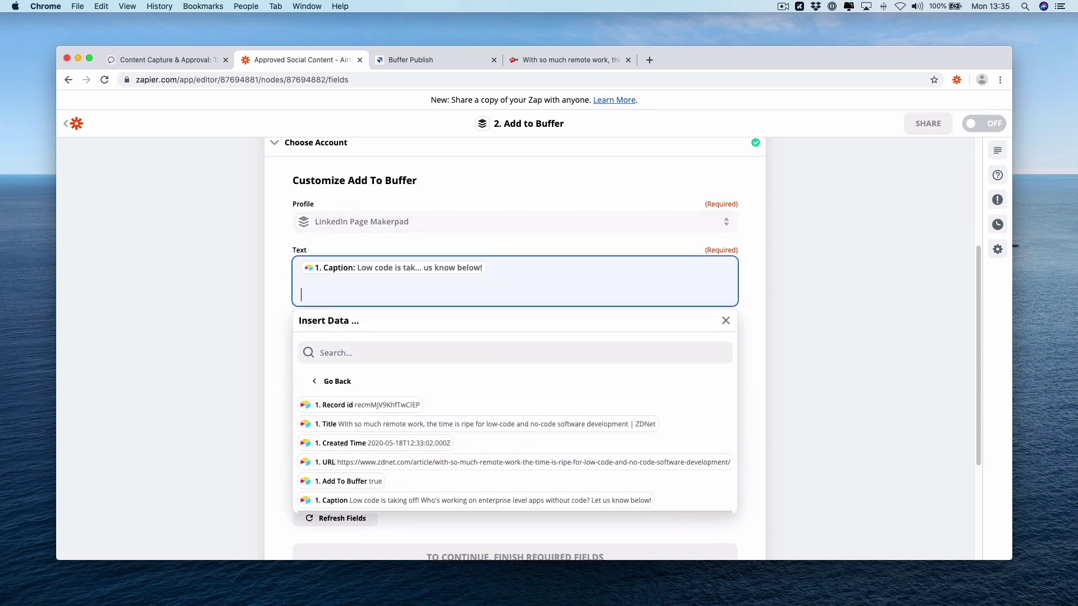
click(494, 461)
click(820, 396)
- Set both Top? and Now? to False and continue
scroll(820, 400, down, 3)
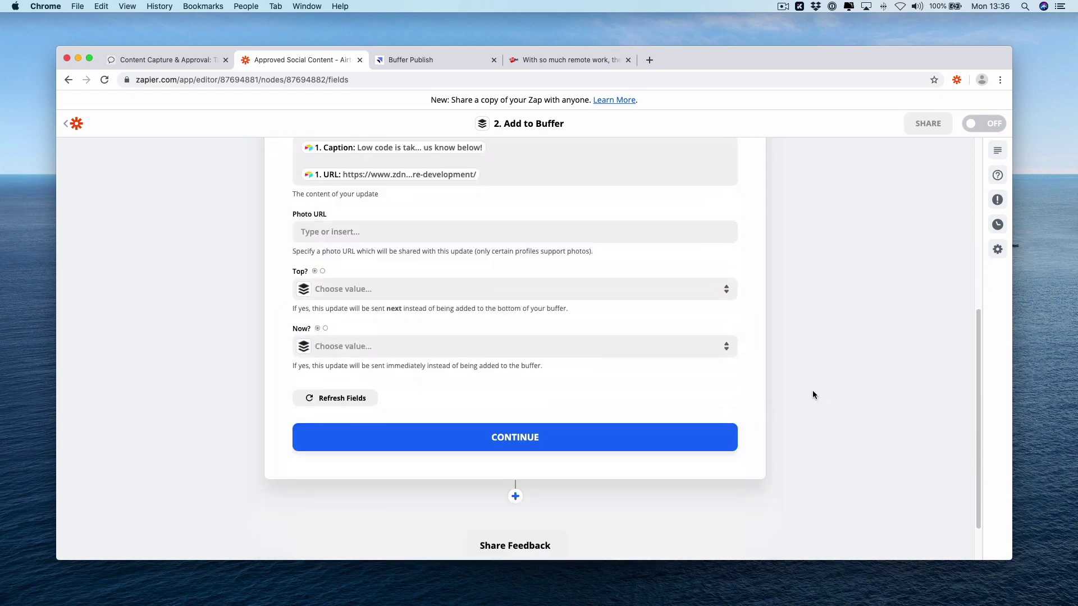
click(491, 288)
click(471, 420)
click(490, 346)
click(466, 485)
click(531, 441)
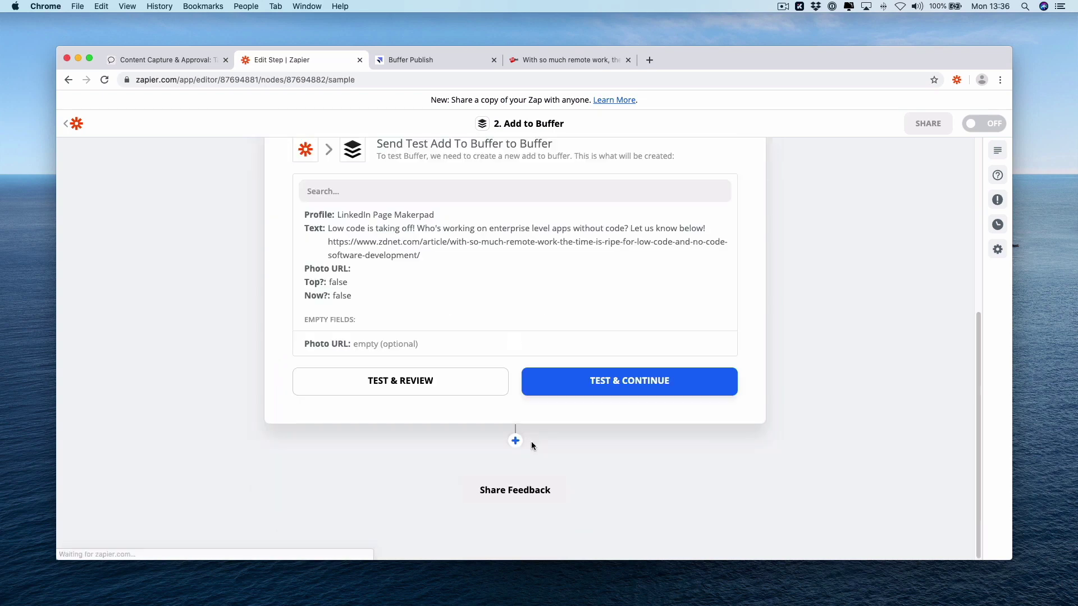
- Run TEST & CONTINUE to send the caption-and-URL test post to Buffer
click(584, 389)
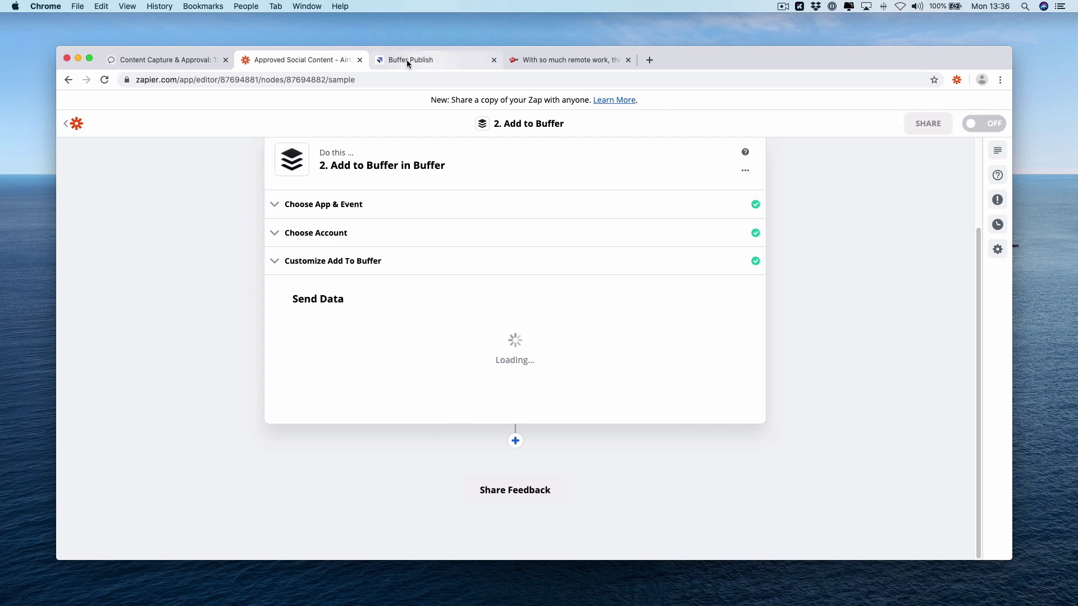
- Check Buffer's Makerpad queue for the low-code ZDNet post scheduled for May 20
click(437, 60)
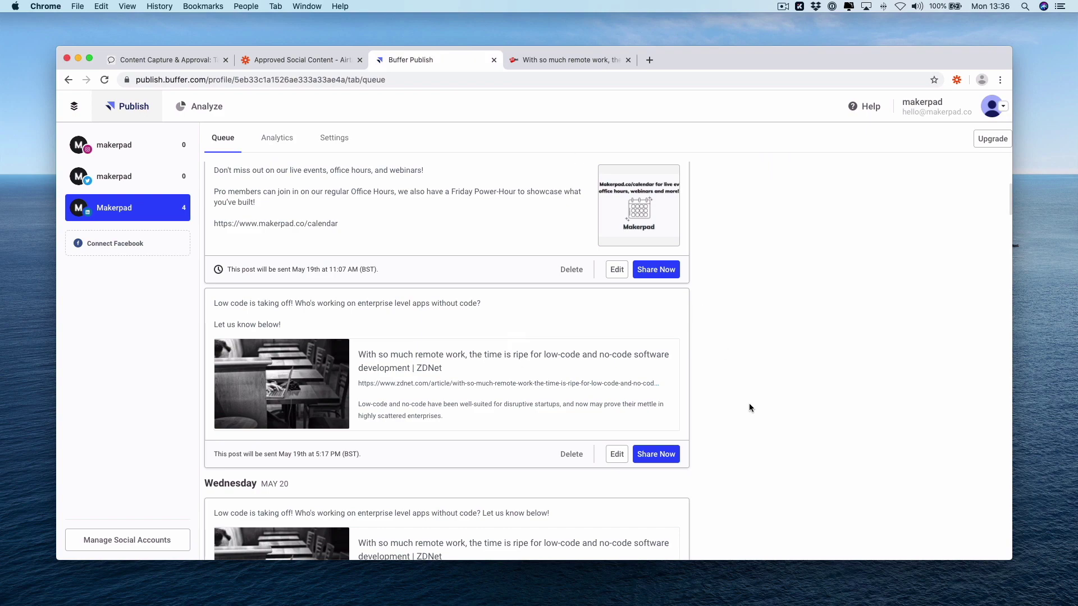
scroll(751, 404, down, 3)
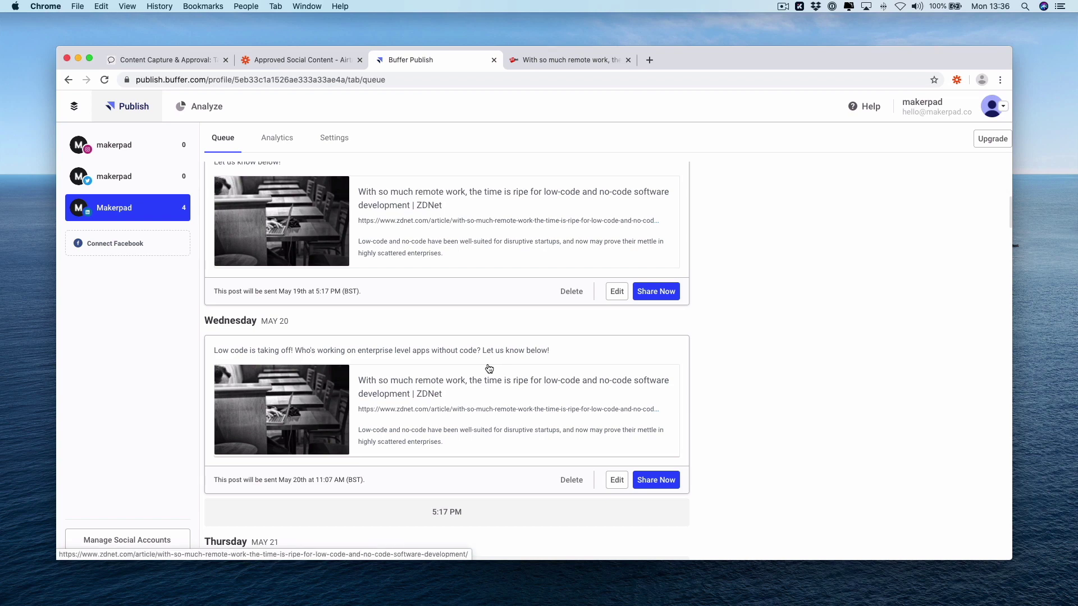
- Switch the Content Capture & Approval base back to its All Content Captures view
click(169, 59)
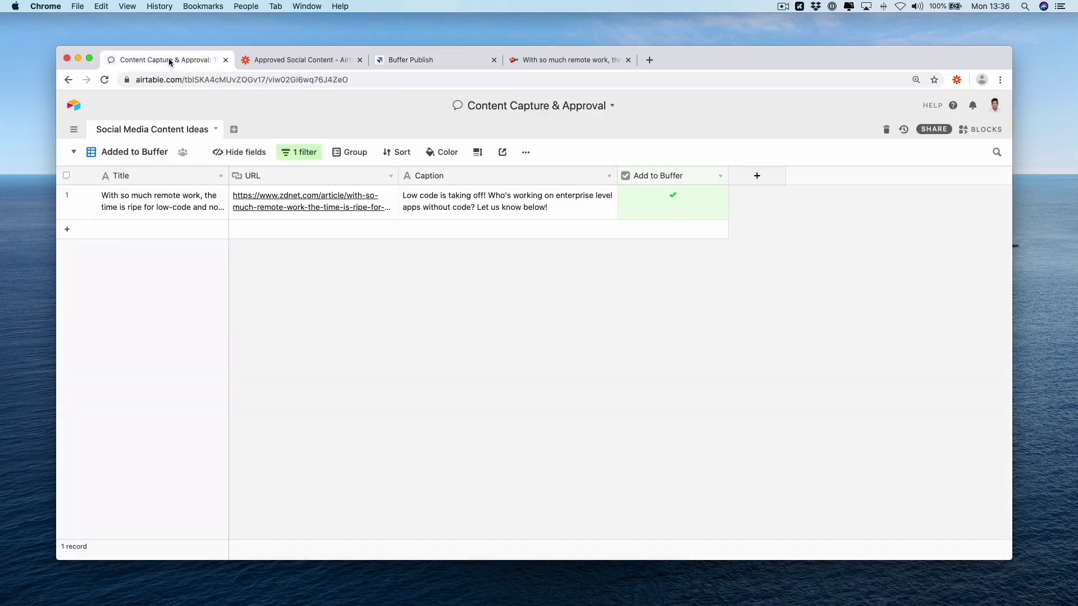
click(113, 152)
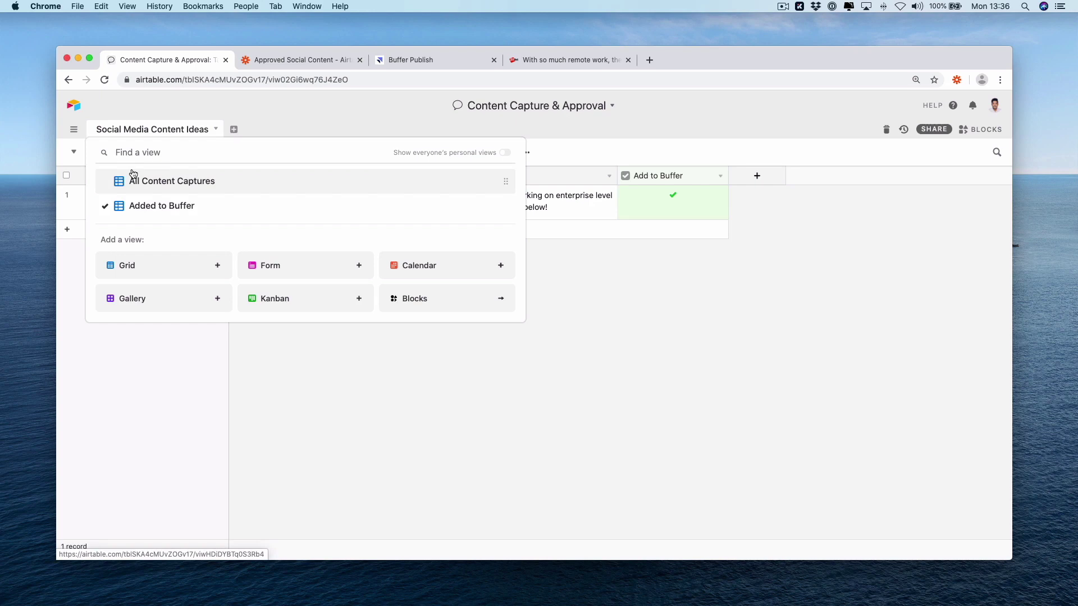
click(146, 180)
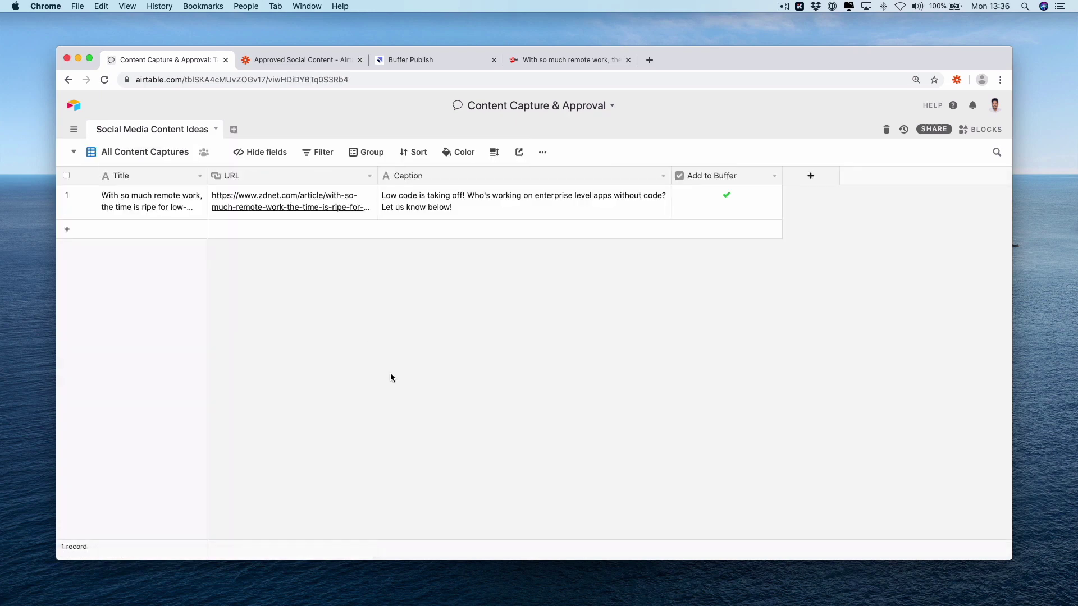